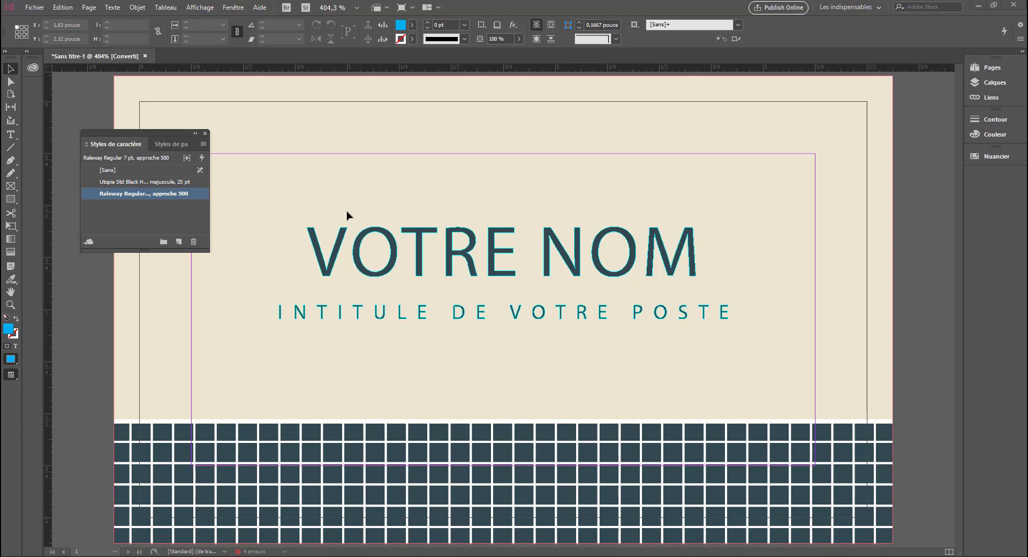
scroll(347, 215, down, 2)
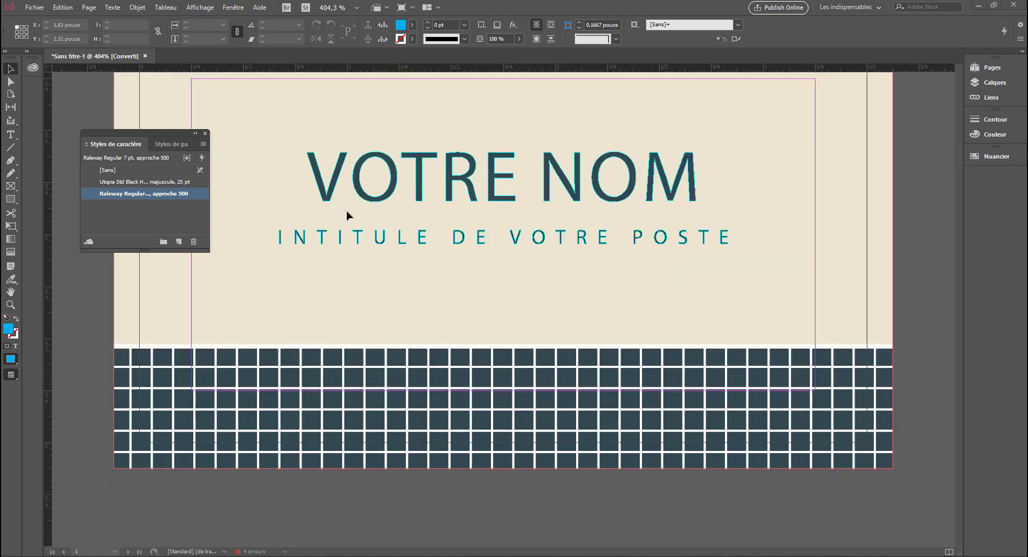
scroll(347, 215, up, 1)
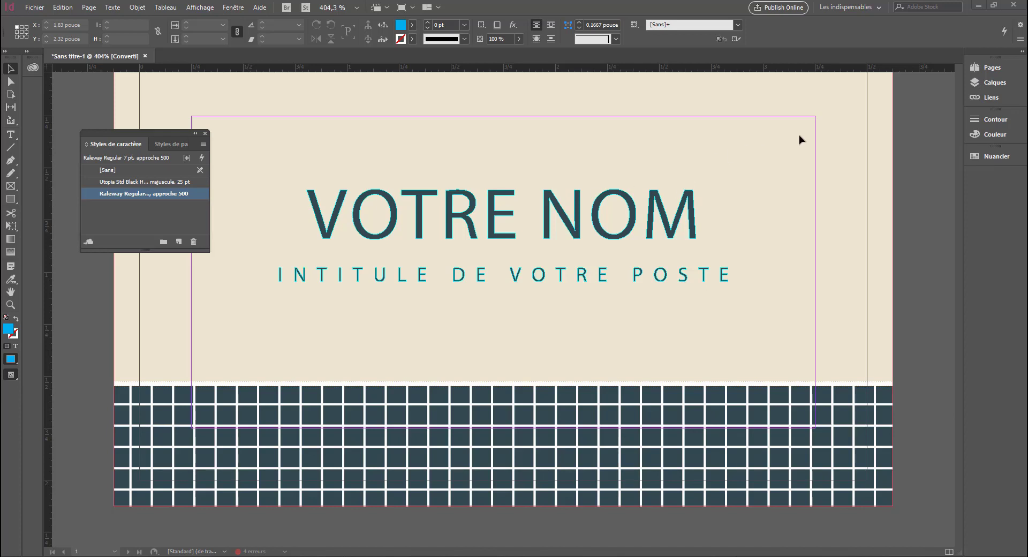
scroll(783, 300, up, 2)
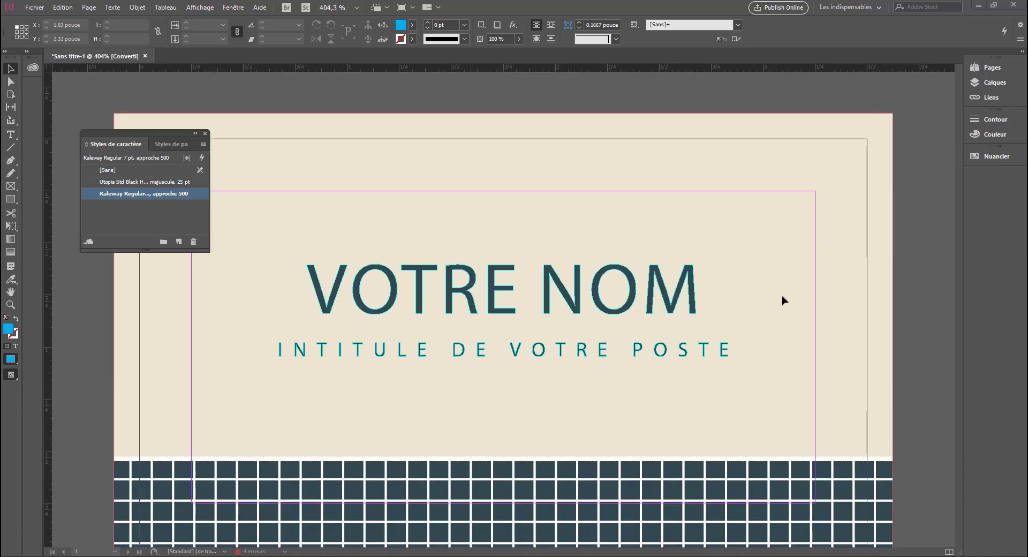
scroll(783, 300, down, 2)
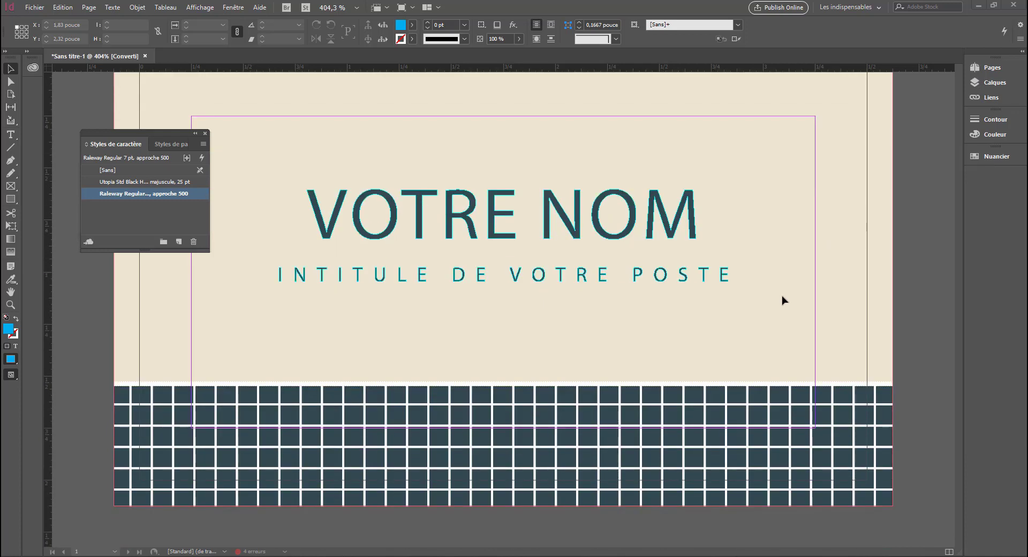
scroll(783, 300, up, 1)
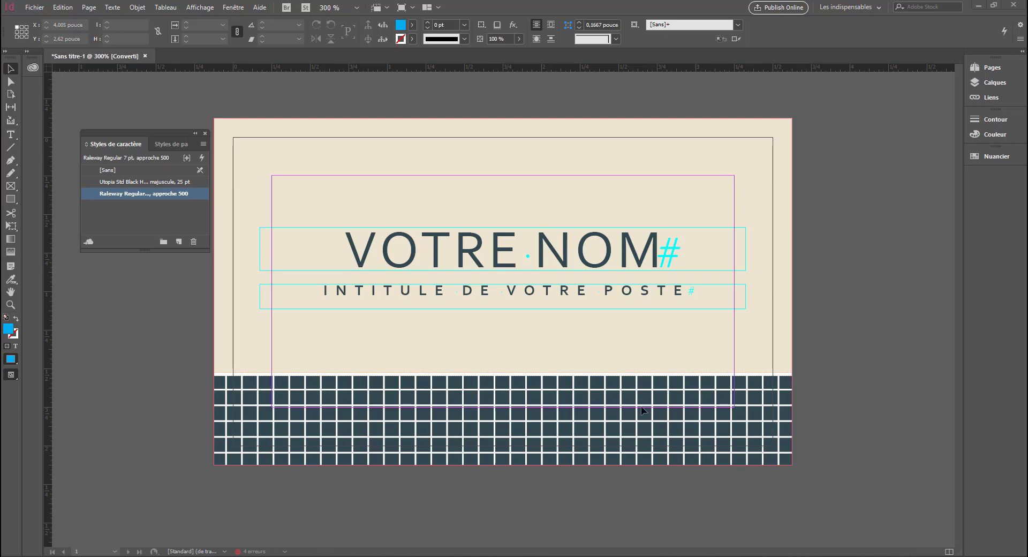
Select the VOTRE NOM and INTITULE DE VOTRE POSTE text frames together and convert them to vector outlines
click(416, 318)
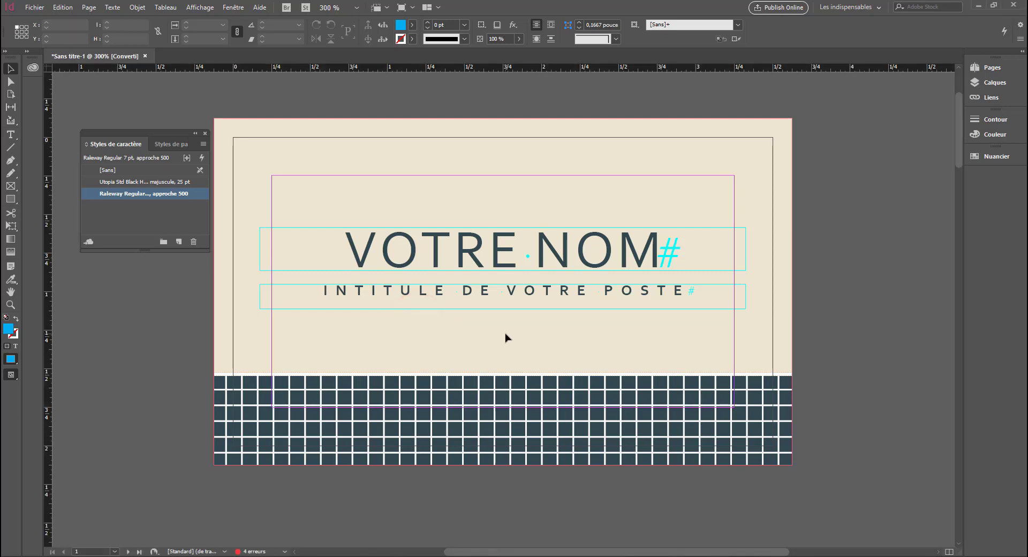
drag(532, 347, 396, 213)
click(429, 250)
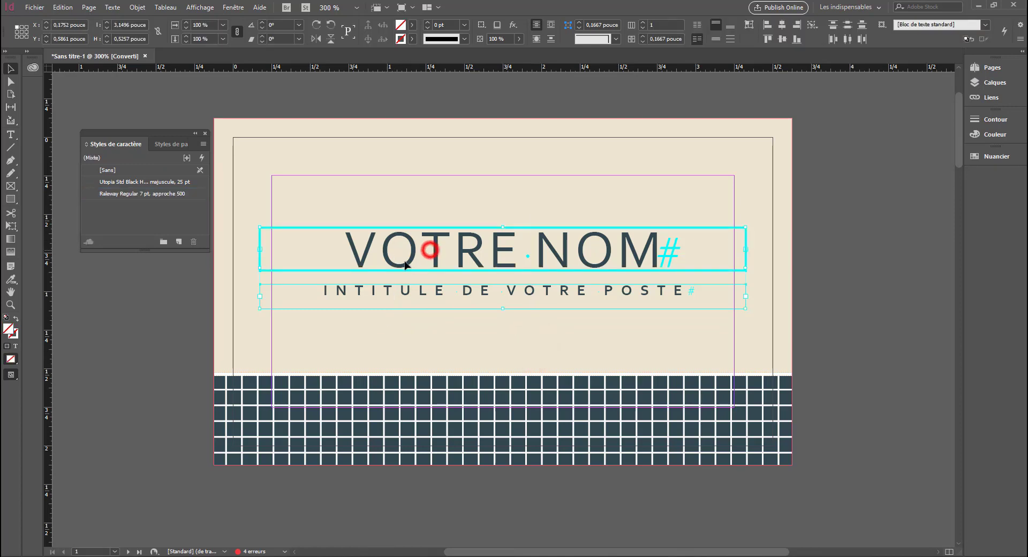
click(486, 180)
drag(567, 208, 290, 496)
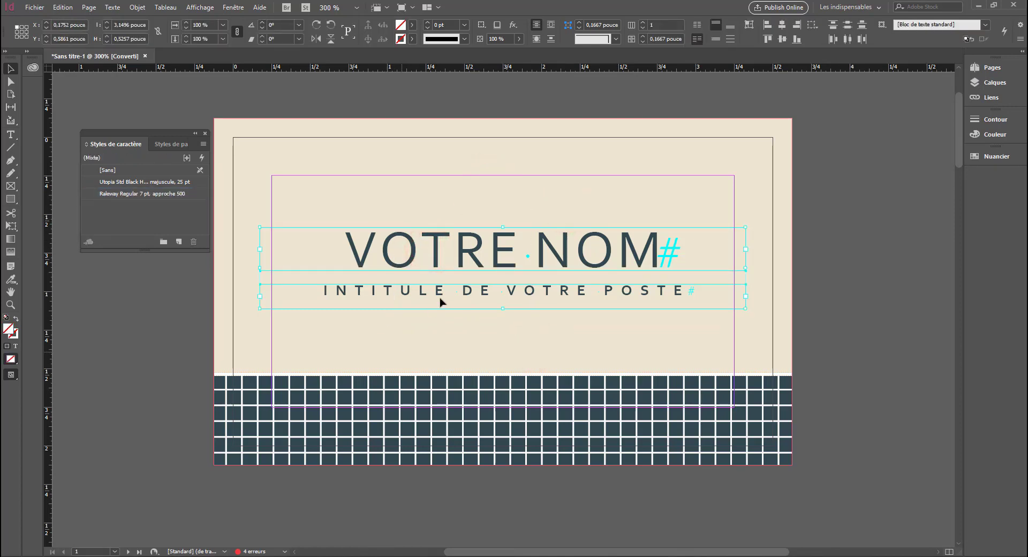
click(474, 333)
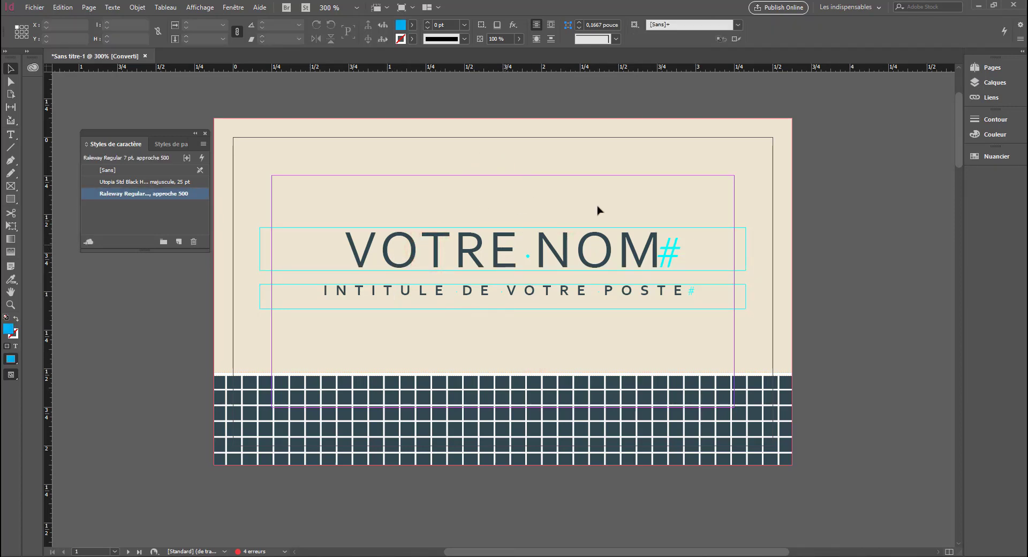
drag(651, 207, 417, 324)
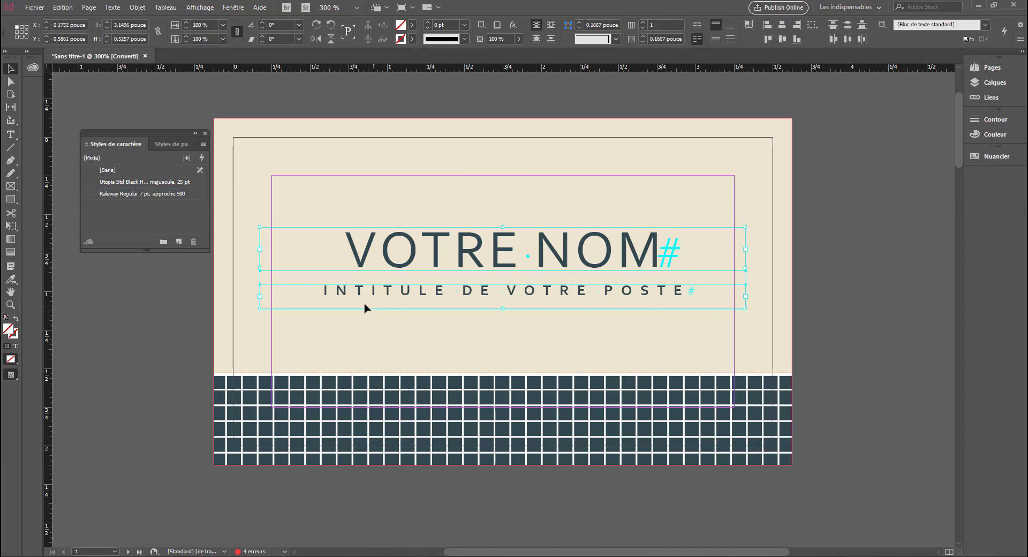
click(113, 8)
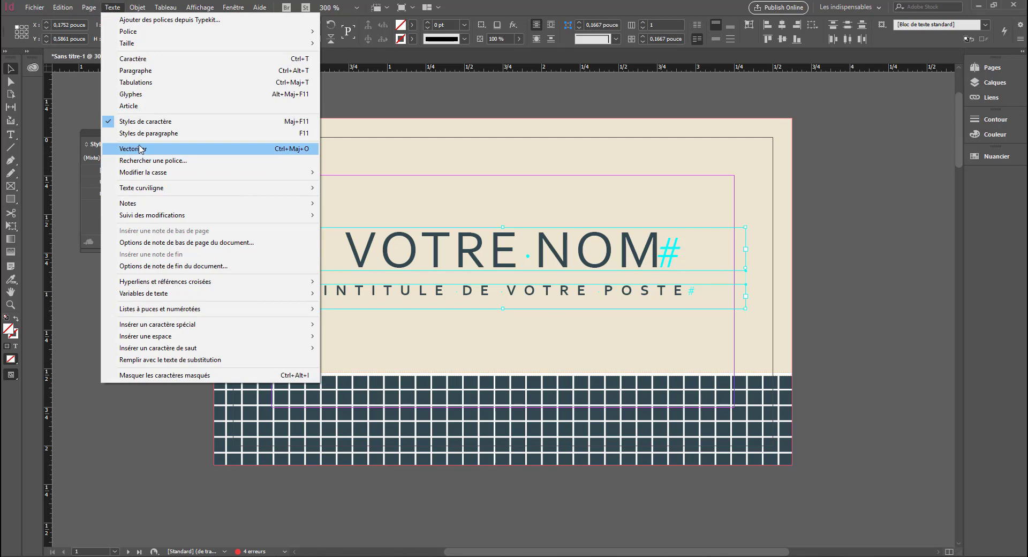
click(288, 150)
click(363, 344)
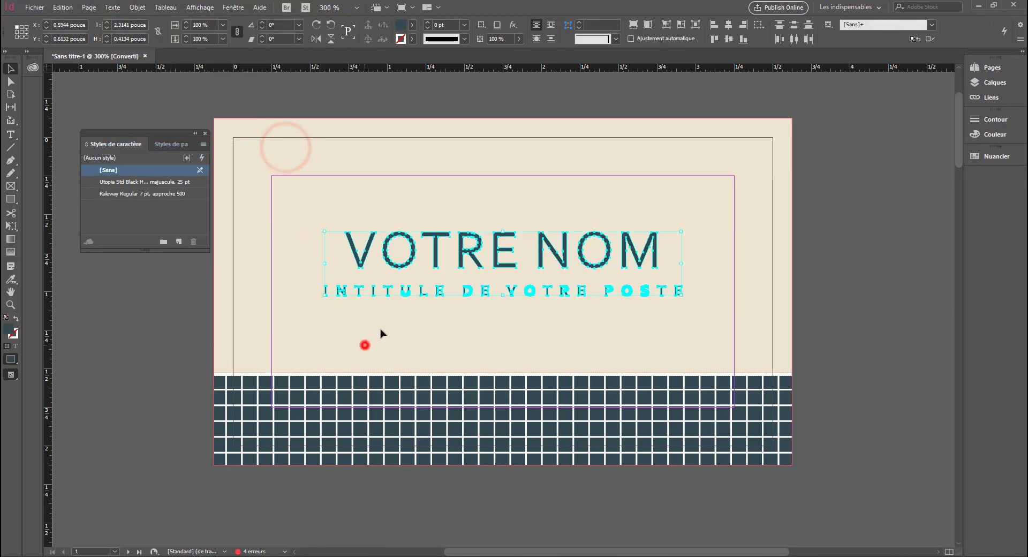
Examine the anchor points of the outlined name and job title with the Direct Selection tool
click(411, 261)
scroll(409, 261, up, 3)
scroll(410, 261, down, 2)
click(406, 295)
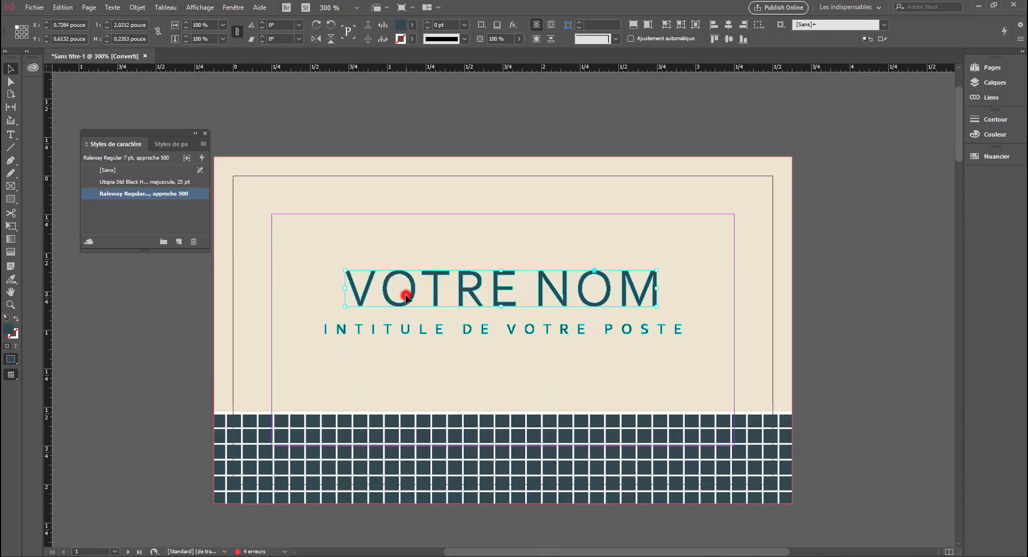
click(409, 298)
click(287, 291)
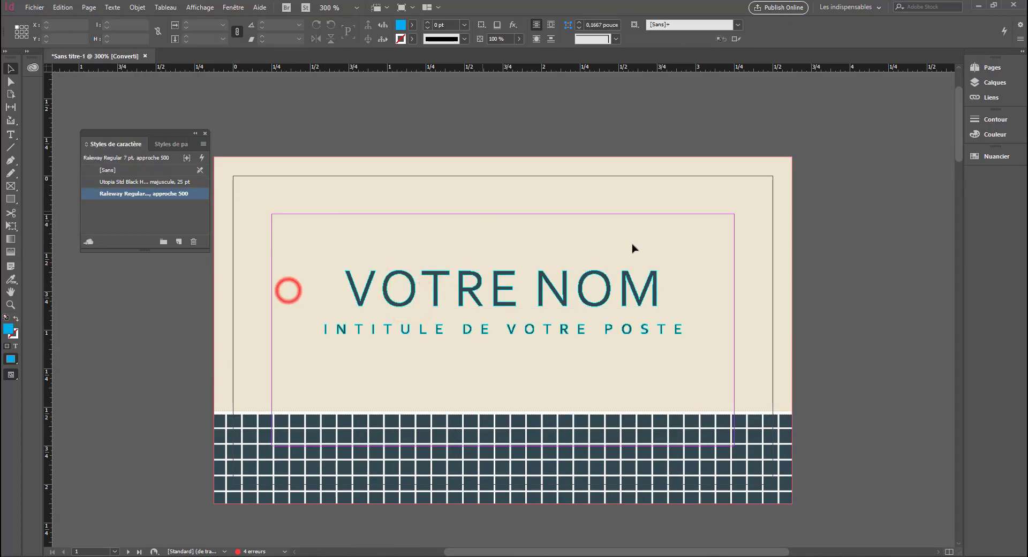
click(6, 83)
click(382, 287)
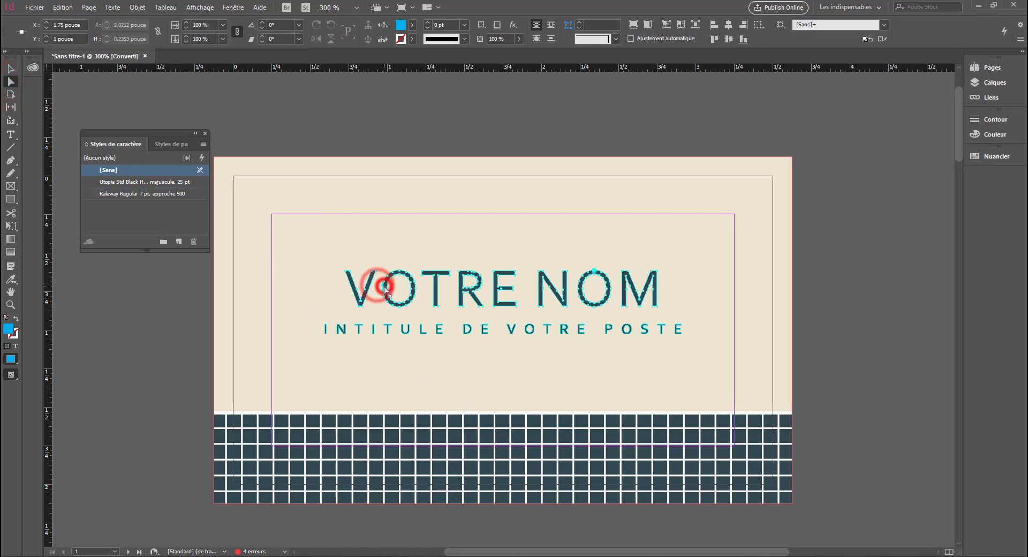
click(560, 326)
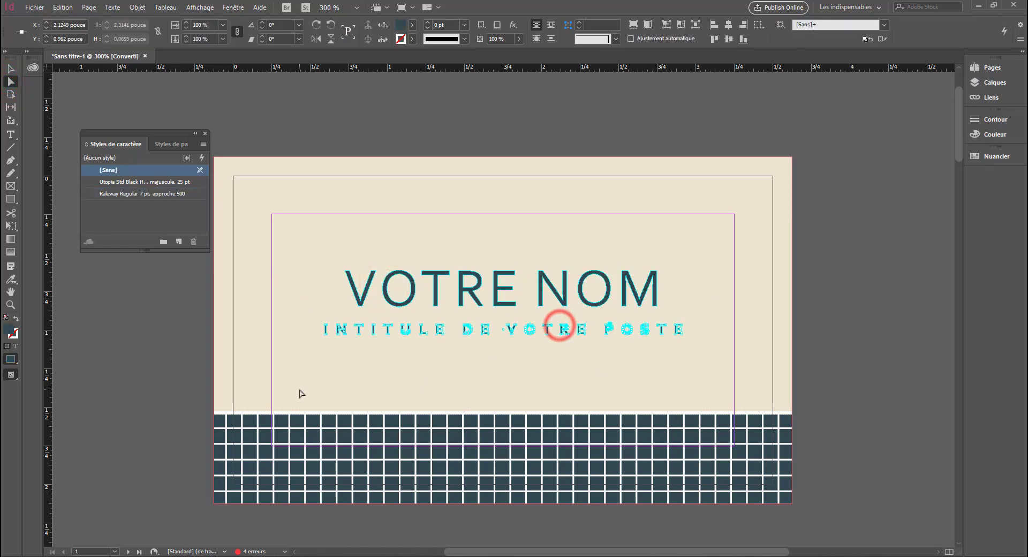
Check what the Texte, design elements and Arrière-plan layers each contain by hiding and showing them one at a time
click(987, 80)
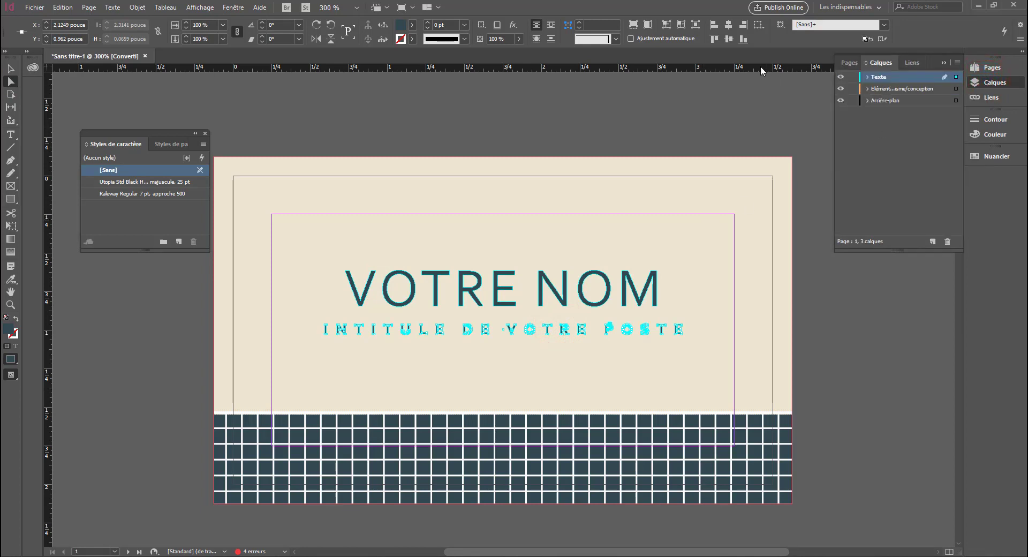
click(840, 76)
click(840, 77)
click(840, 89)
click(840, 88)
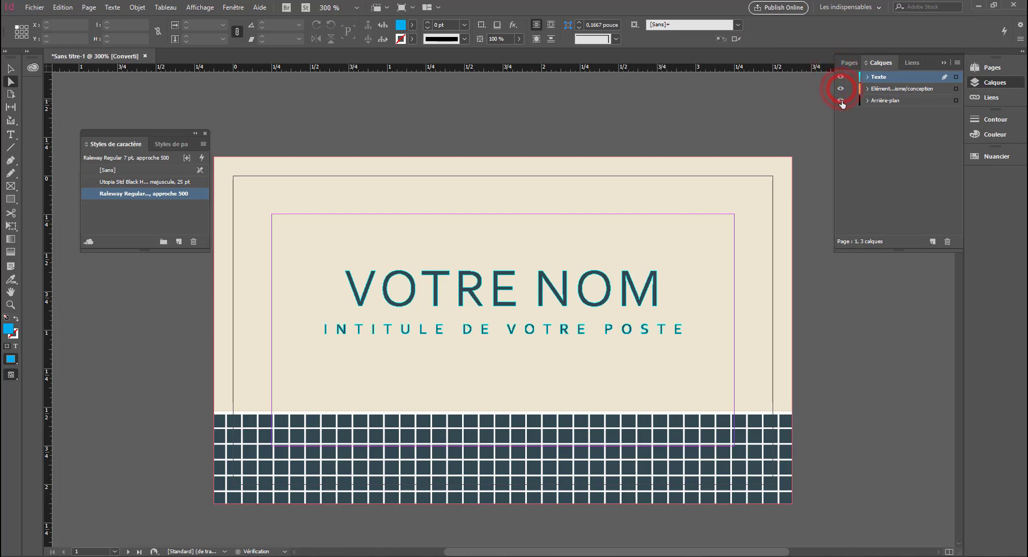
click(840, 100)
click(840, 100)
click(841, 100)
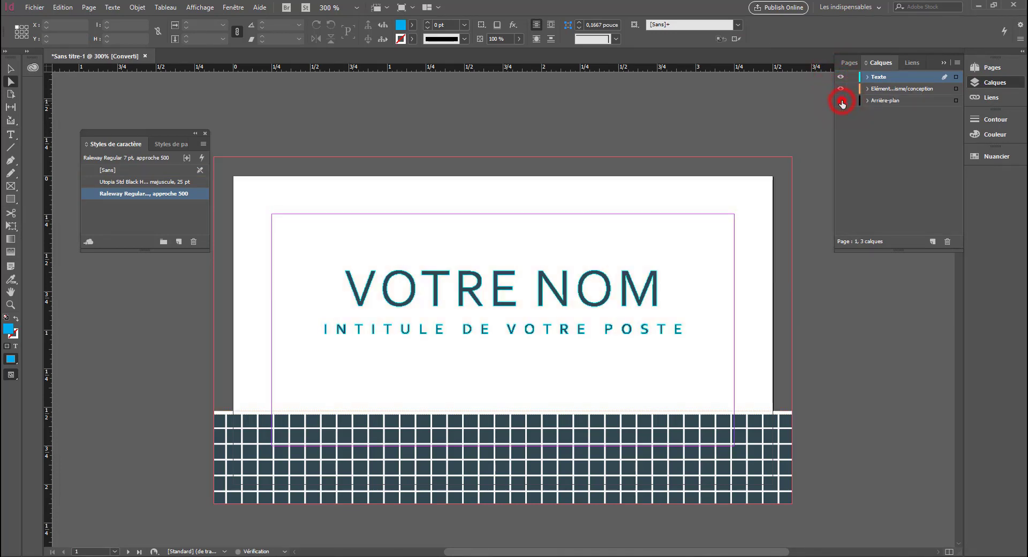
click(841, 100)
click(870, 101)
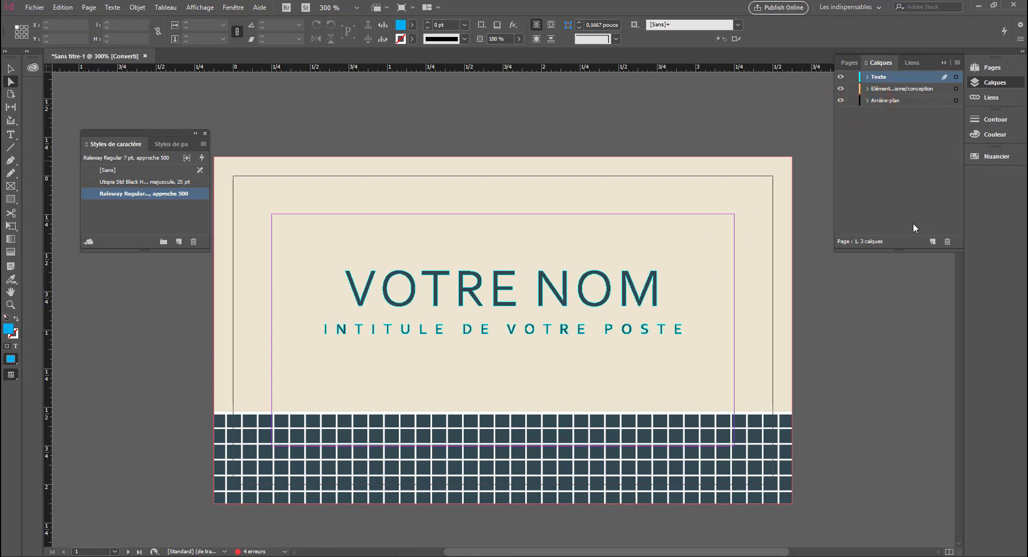
Create a new layer above Texte and name it vernis
click(931, 242)
right_click(882, 79)
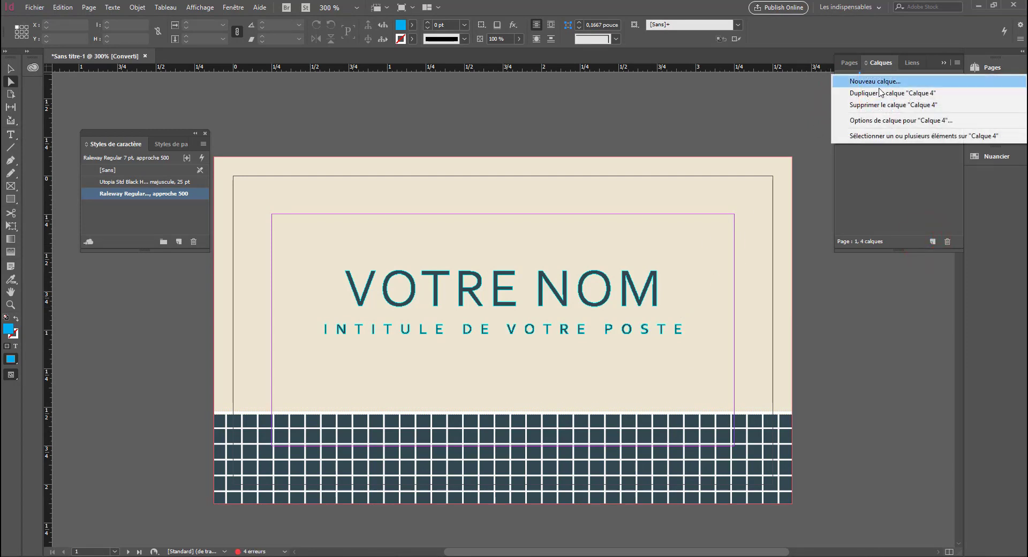
click(887, 173)
double_click(880, 78)
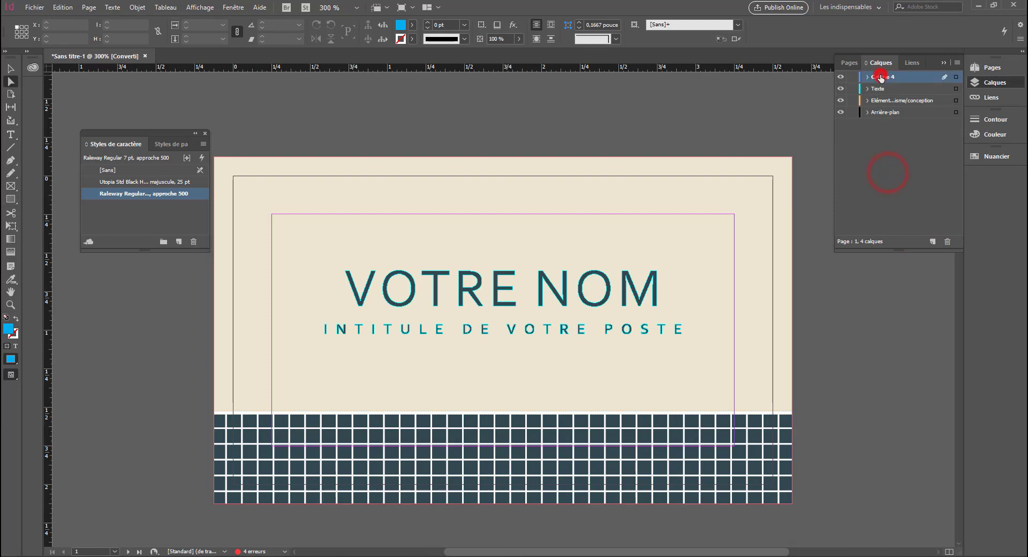
text(Verni)
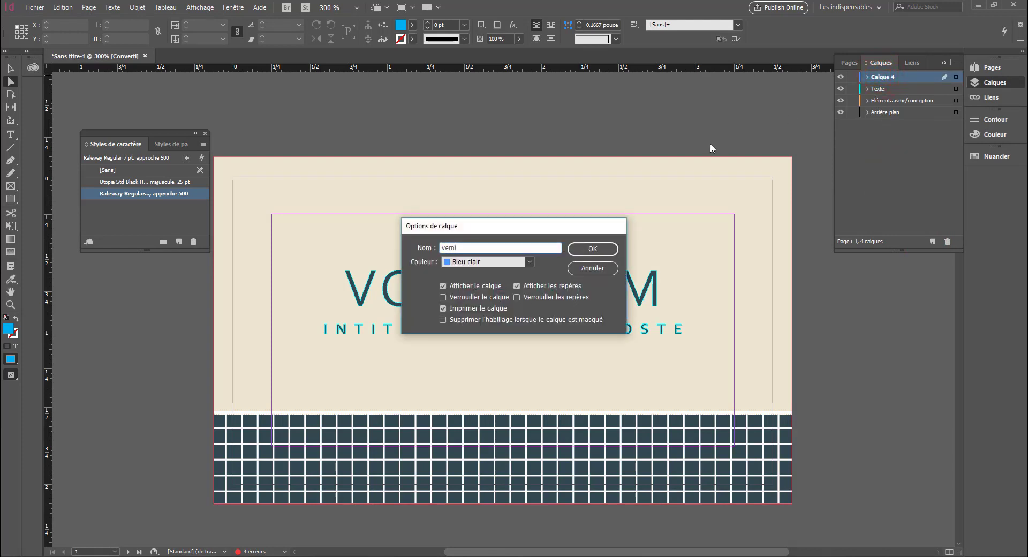
text(s)
key(Return)
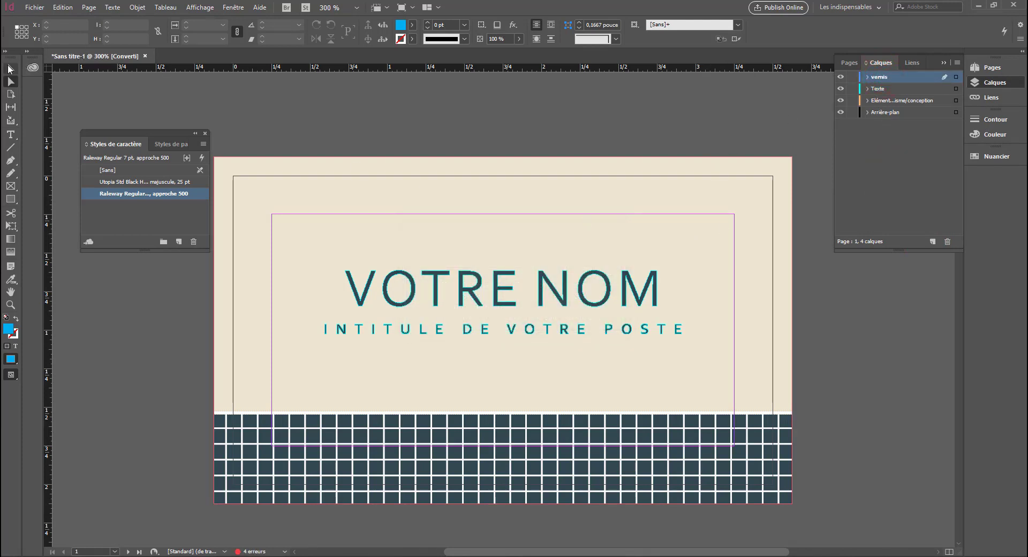
Copy the outlined name and job title from the Texte layer and paste them in place on the vernis layer
click(9, 69)
click(626, 273)
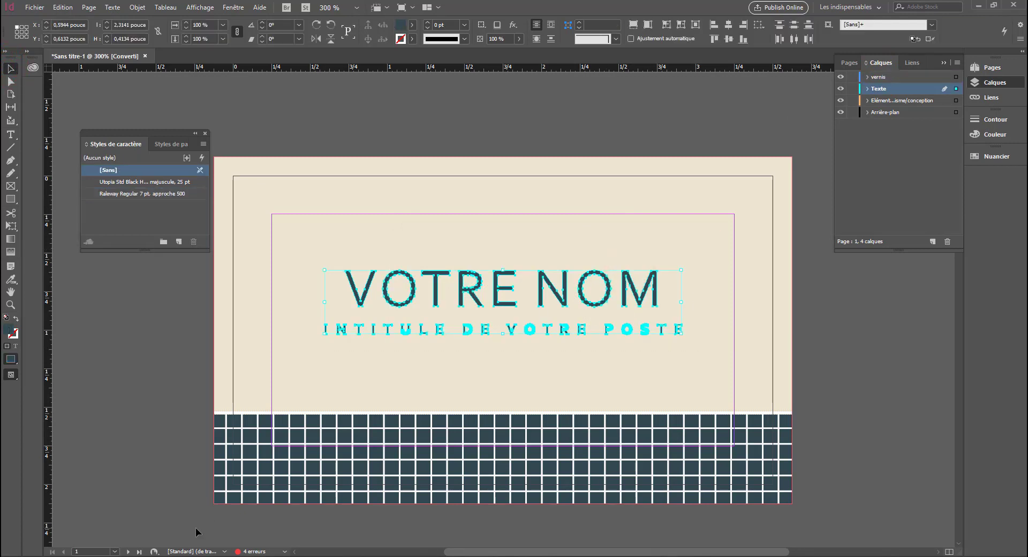
right_click(451, 299)
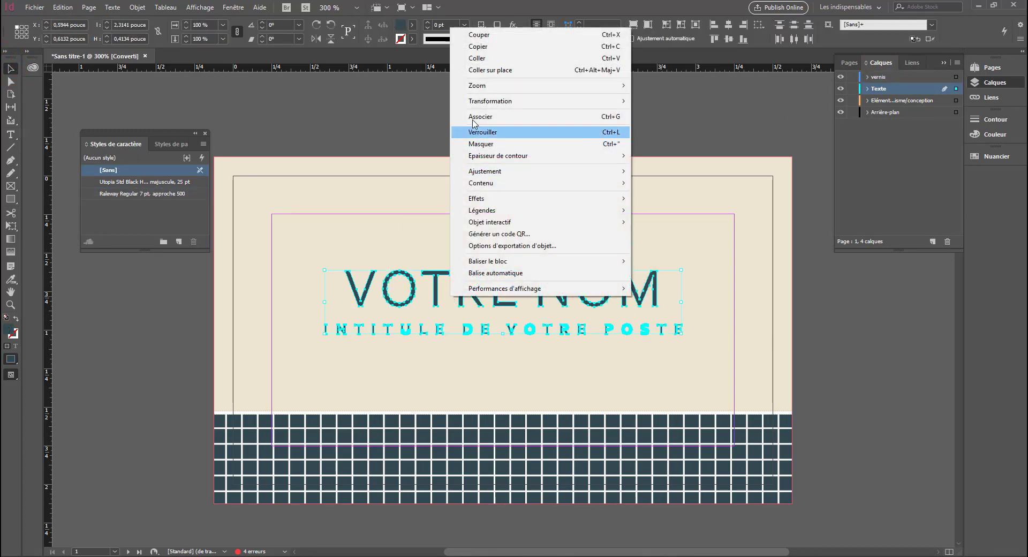
click(482, 46)
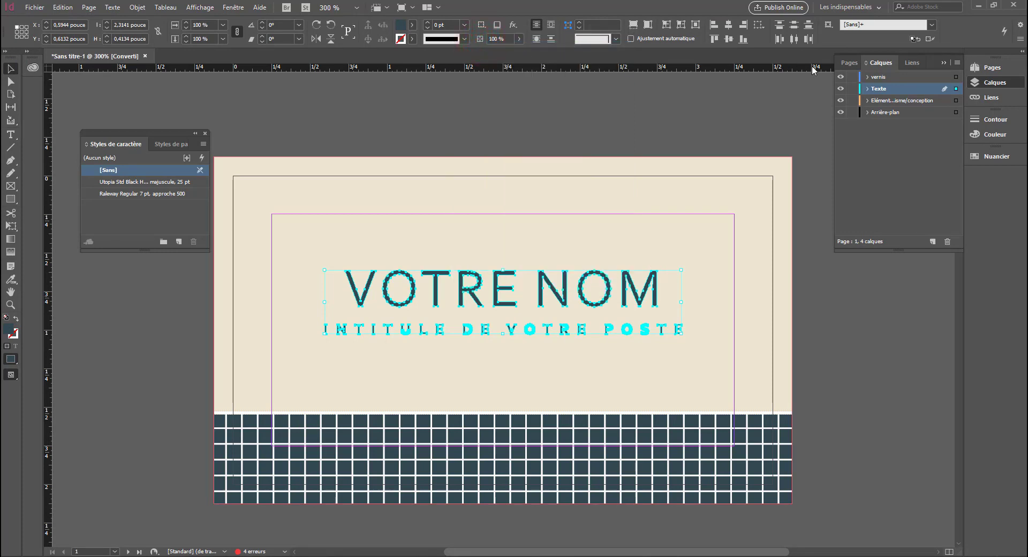
click(880, 77)
right_click(511, 281)
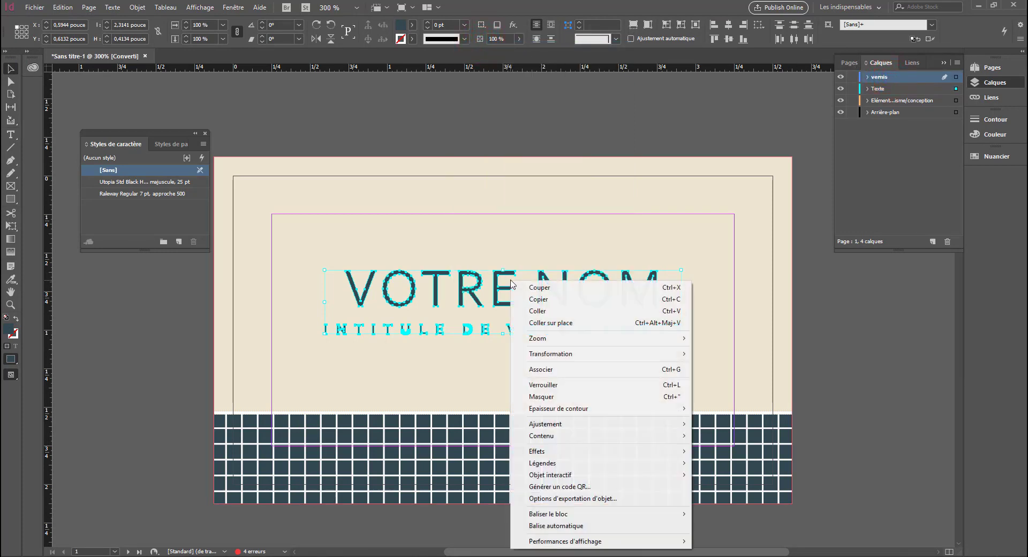
click(549, 324)
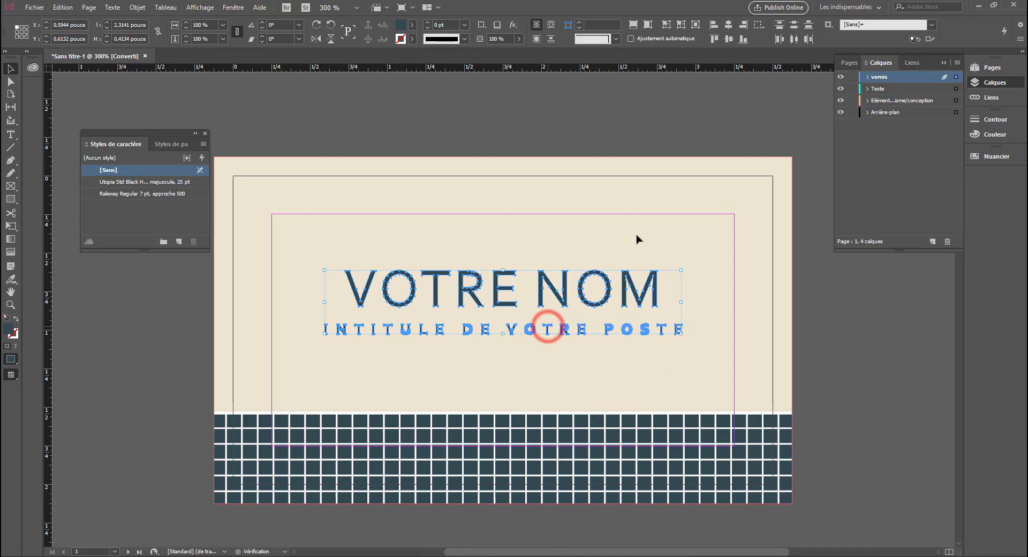
Isolate the vernis layer to check its content by hiding the three layers beneath it, and show them again
click(841, 89)
drag(841, 95, 841, 138)
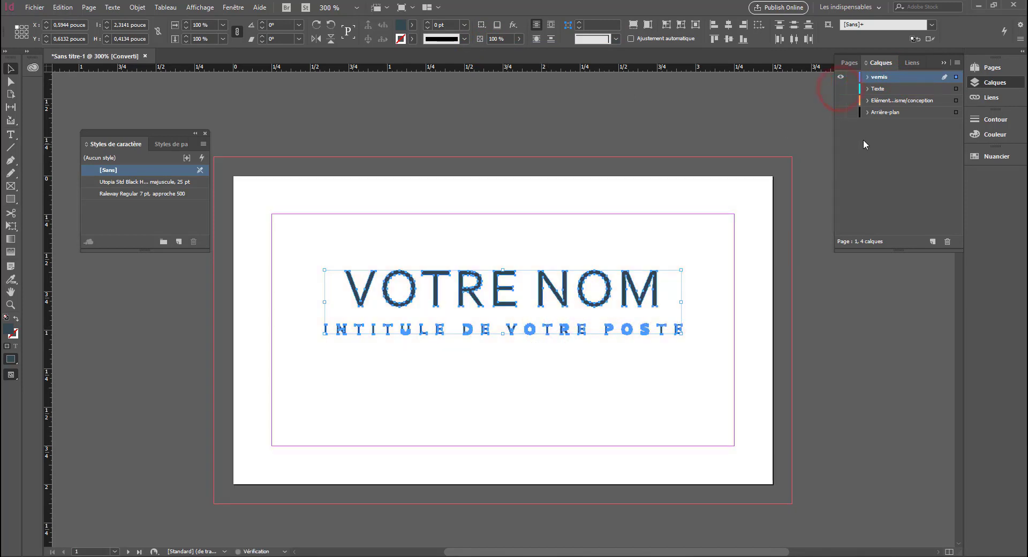
click(863, 140)
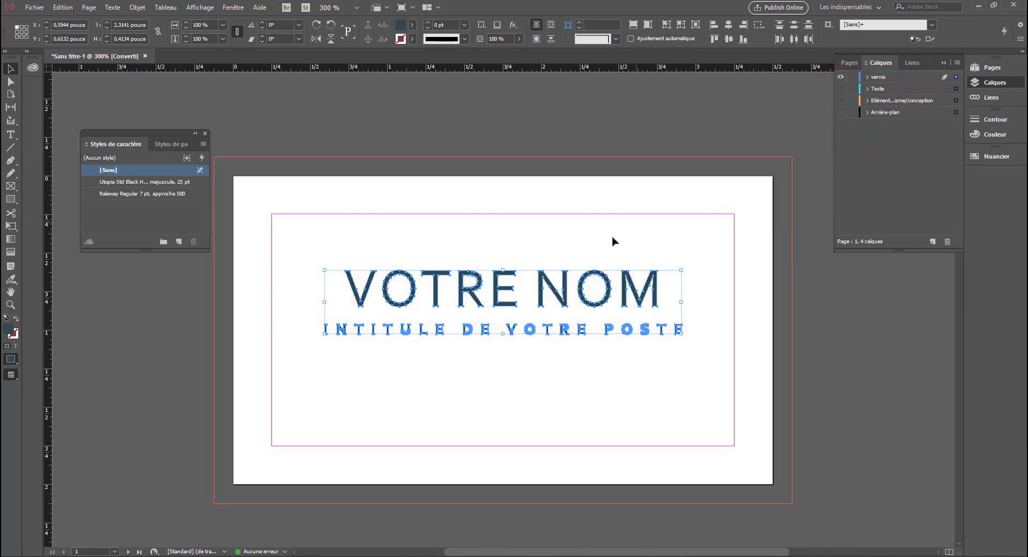
drag(840, 88, 841, 114)
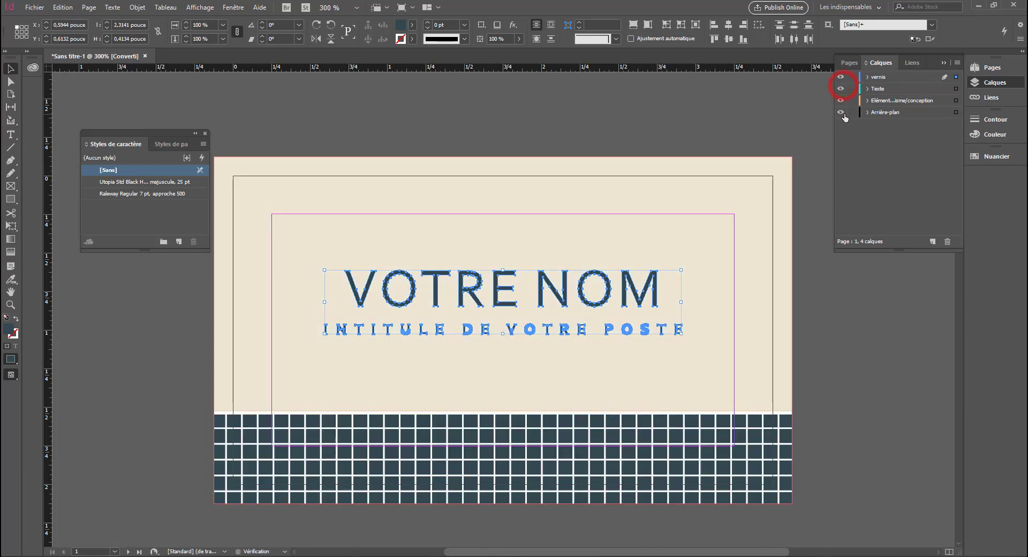
Lock the Texte, design elements and Arrière-plan layers so that only the vernis layer stays editable
click(991, 156)
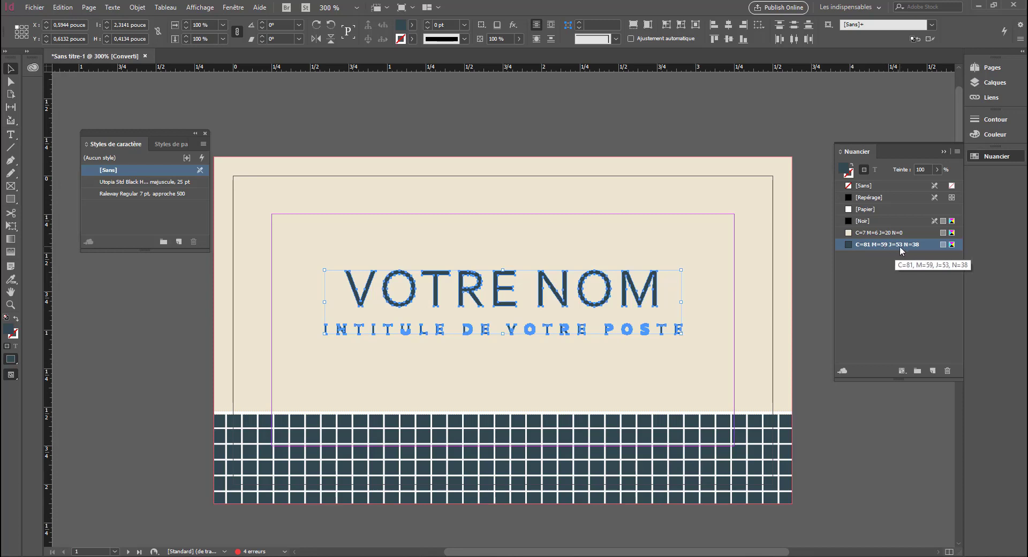
click(751, 237)
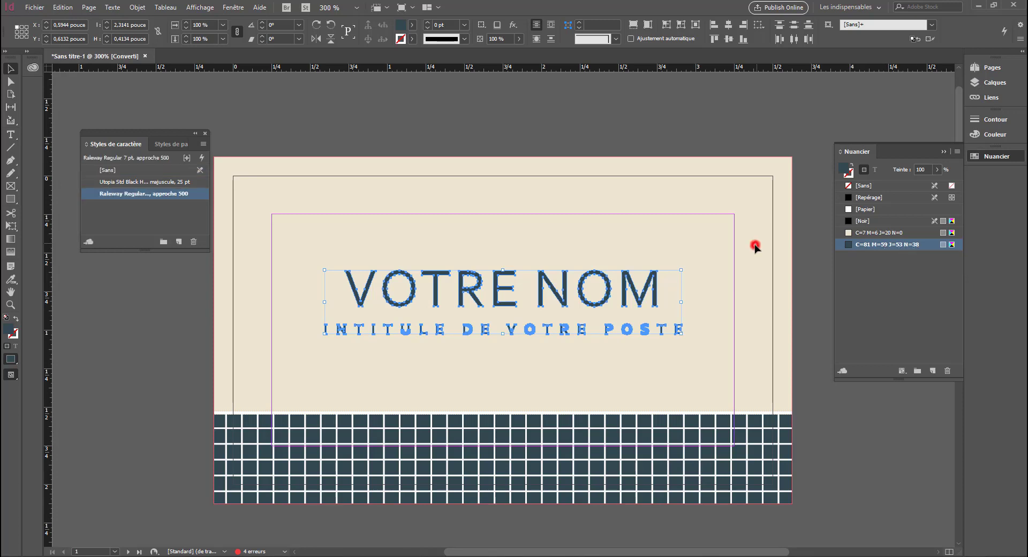
drag(775, 224, 227, 367)
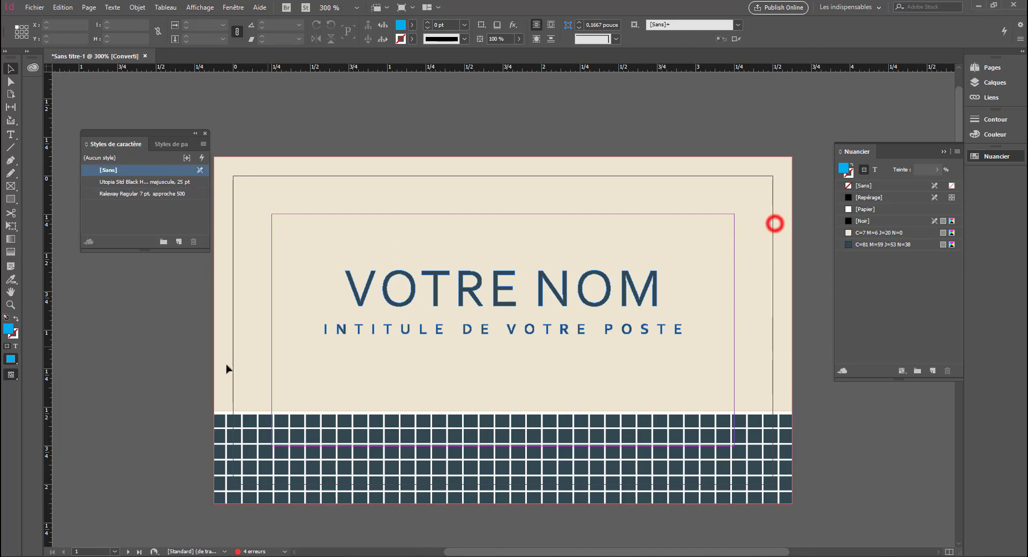
click(973, 68)
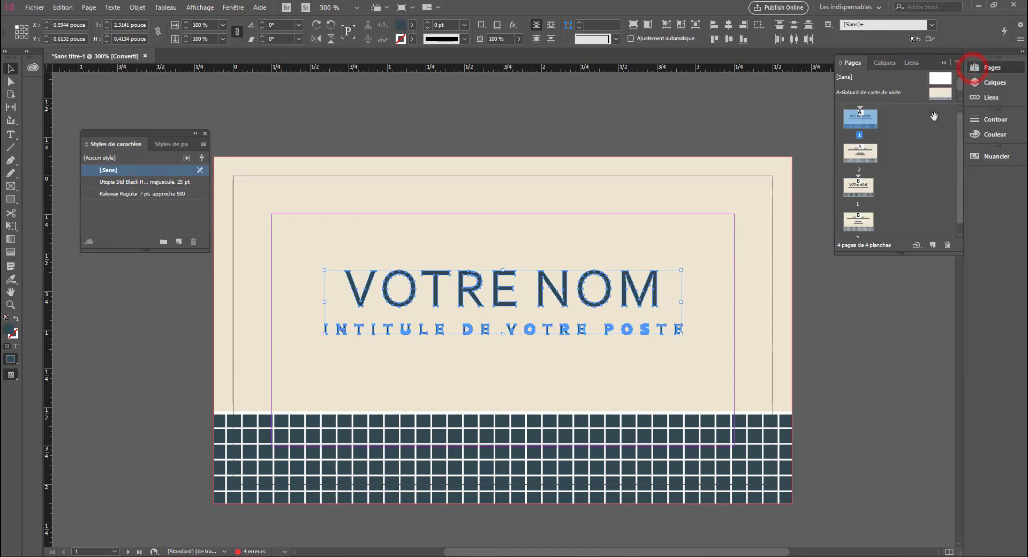
click(989, 83)
drag(852, 88, 851, 112)
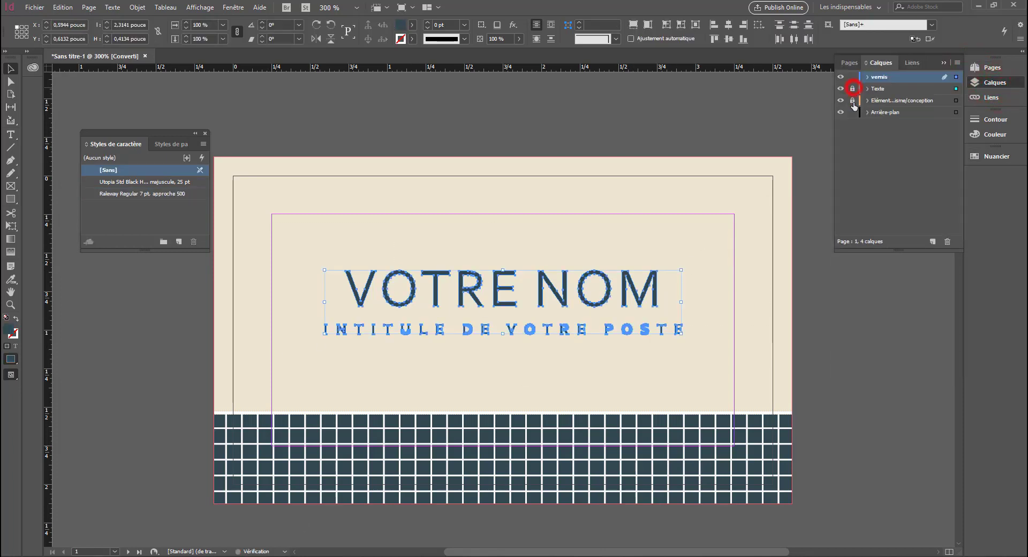
Select the outlined name and job title on the vernis layer and duplicate their dark blue swatch C=81 M=59 J=53 N=38
click(673, 274)
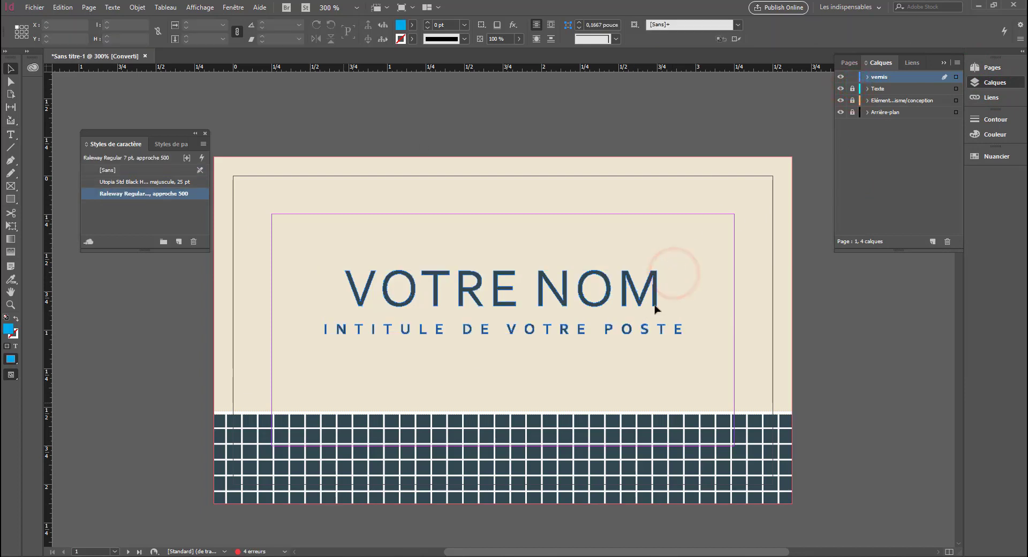
drag(724, 221, 326, 370)
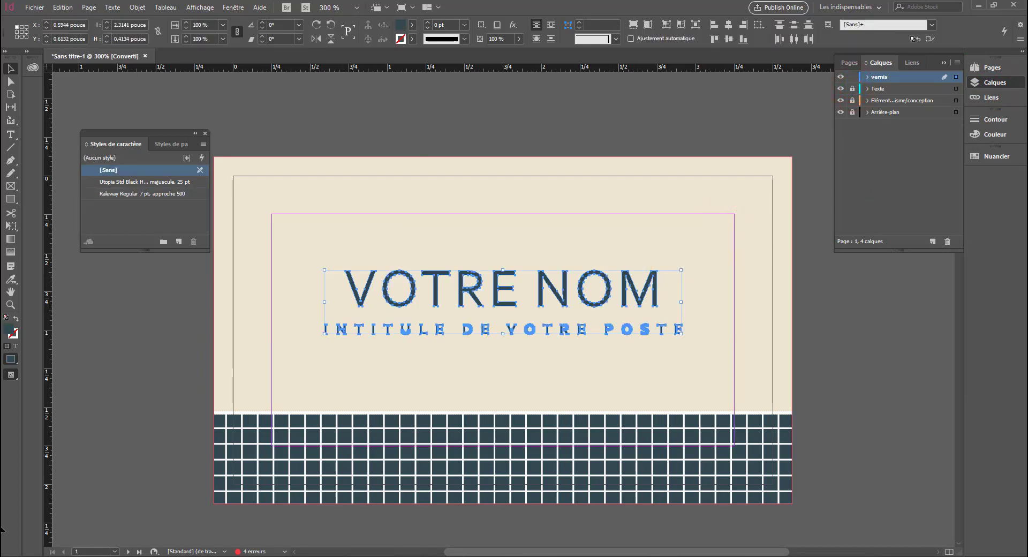
click(984, 156)
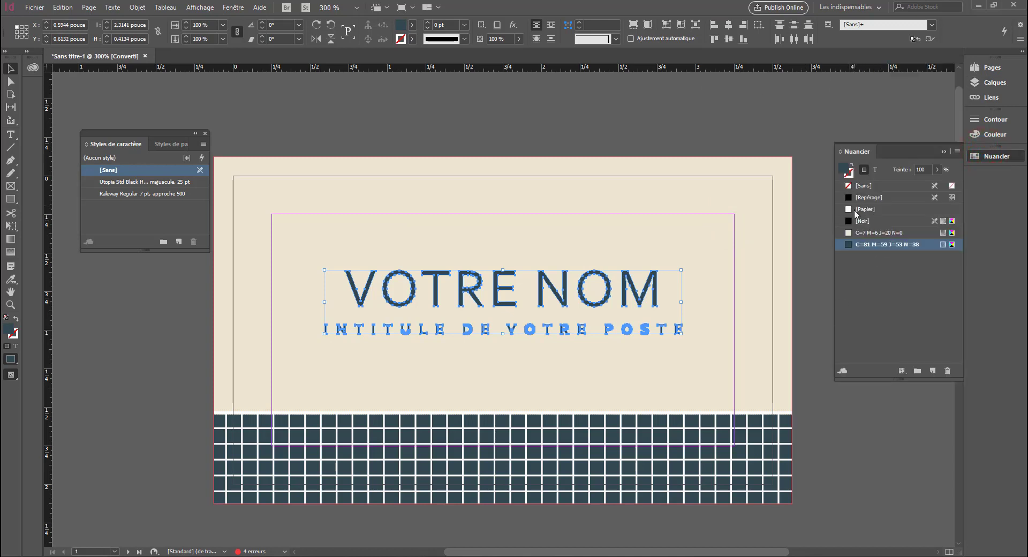
click(931, 369)
Open the duplicated swatch's options and set its colour type to Ton direct
right_click(901, 258)
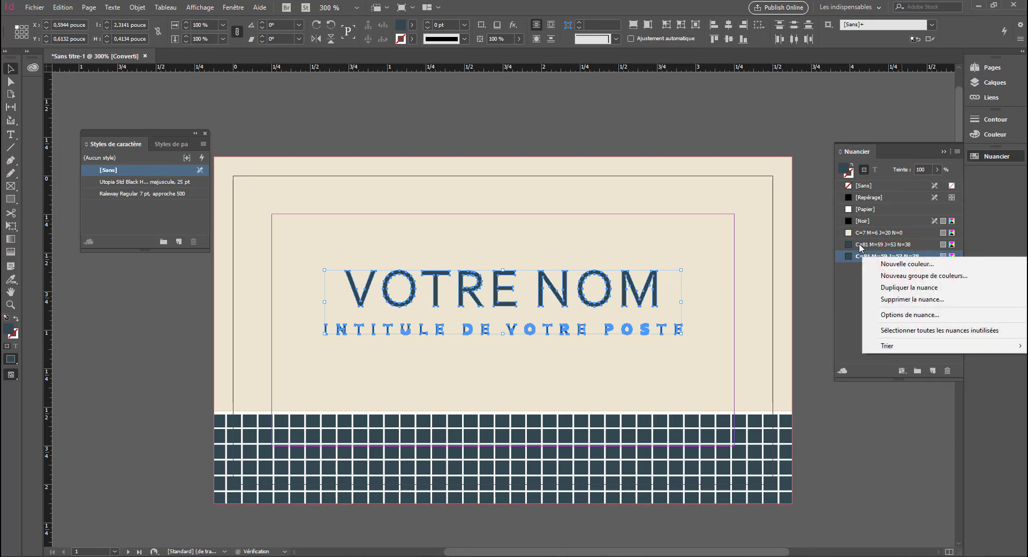
click(903, 316)
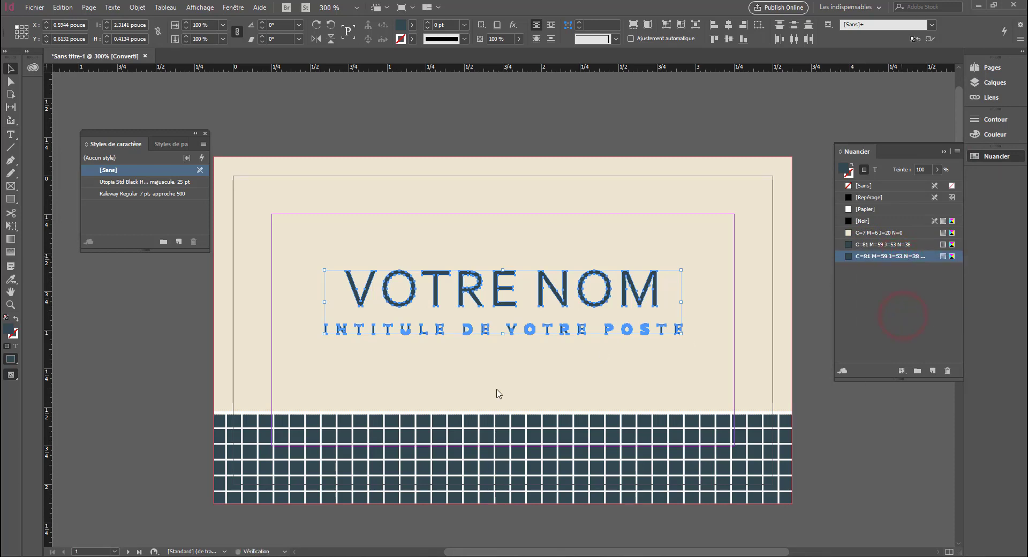
drag(523, 169, 568, 111)
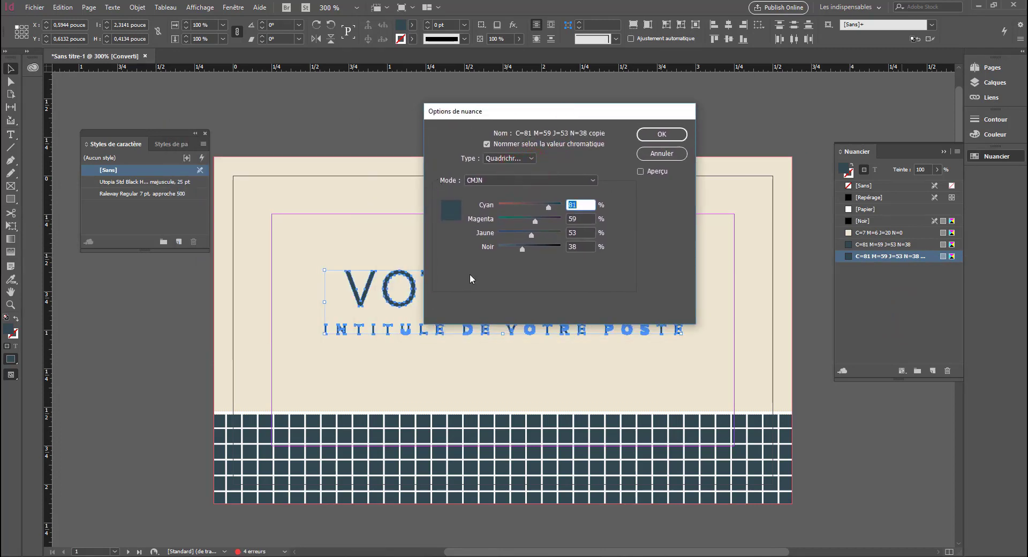
click(508, 158)
click(504, 179)
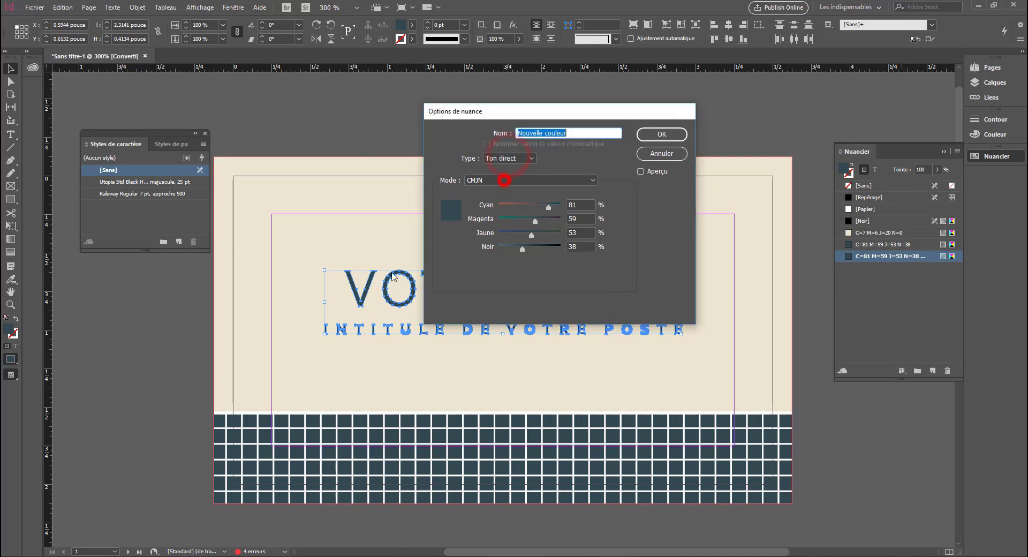
Set the swatch's mode to PANTONE+ Solid Coated, choose PANTONE Rhodamine Red C and deselect the text
click(558, 179)
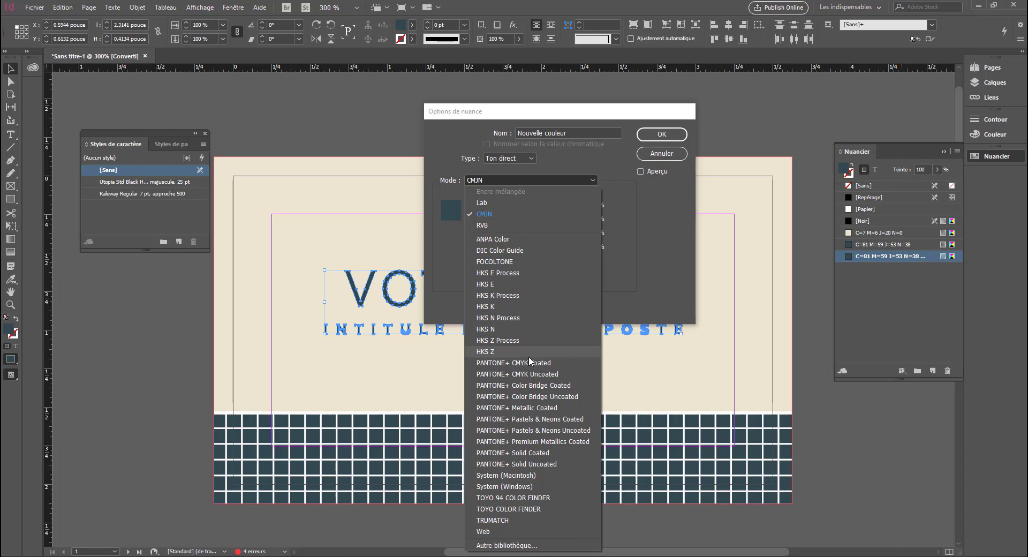
click(520, 454)
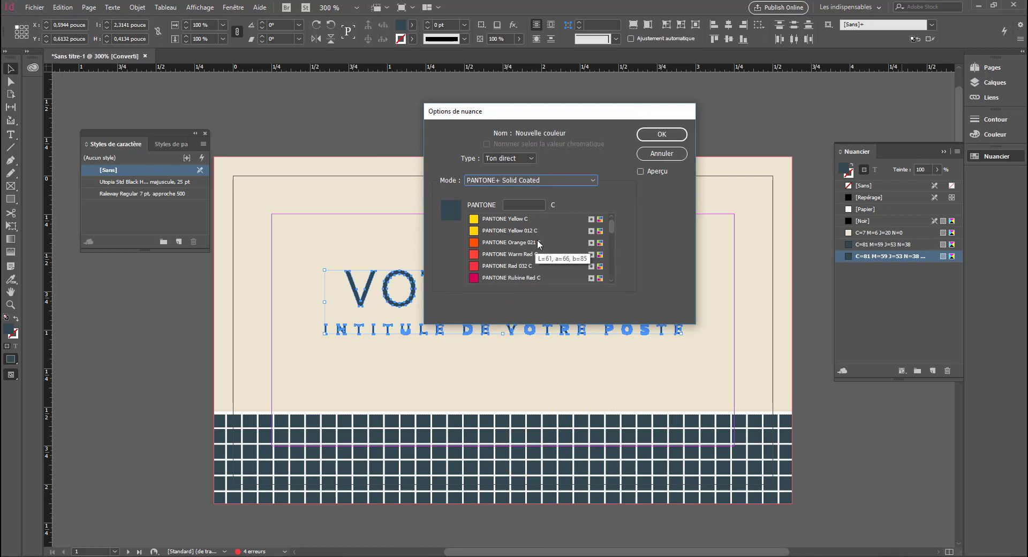
scroll(537, 244, down, 8)
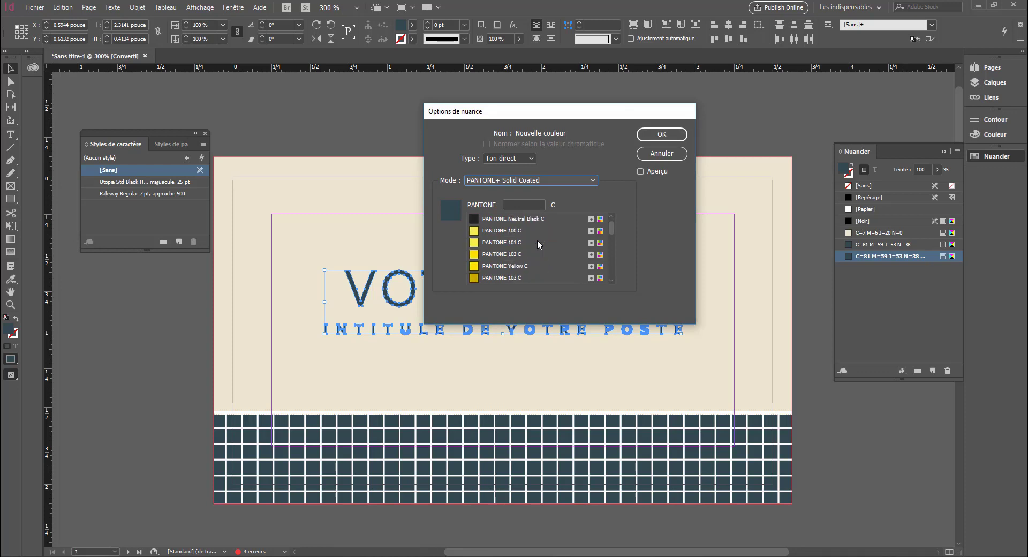
scroll(537, 242, up, 8)
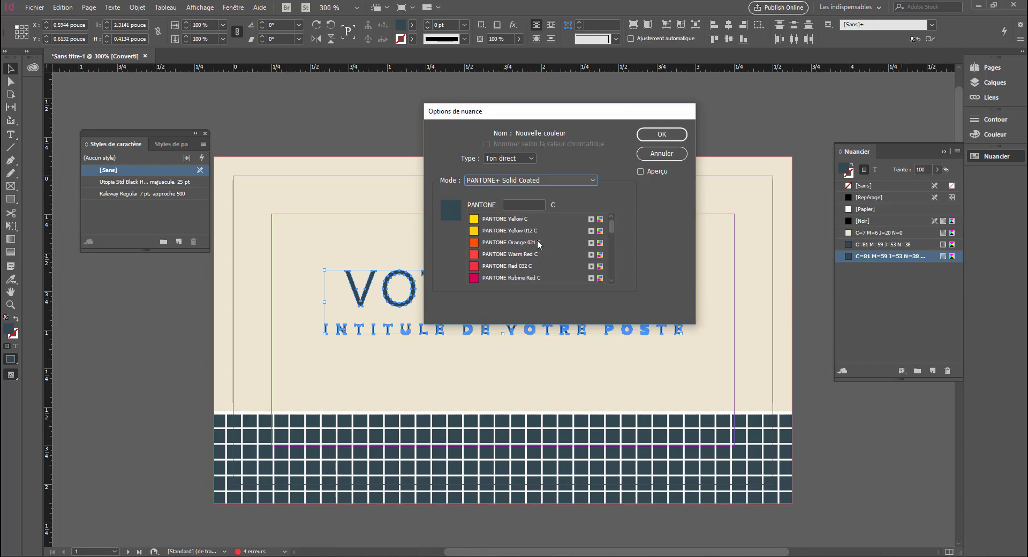
scroll(539, 244, down, 1)
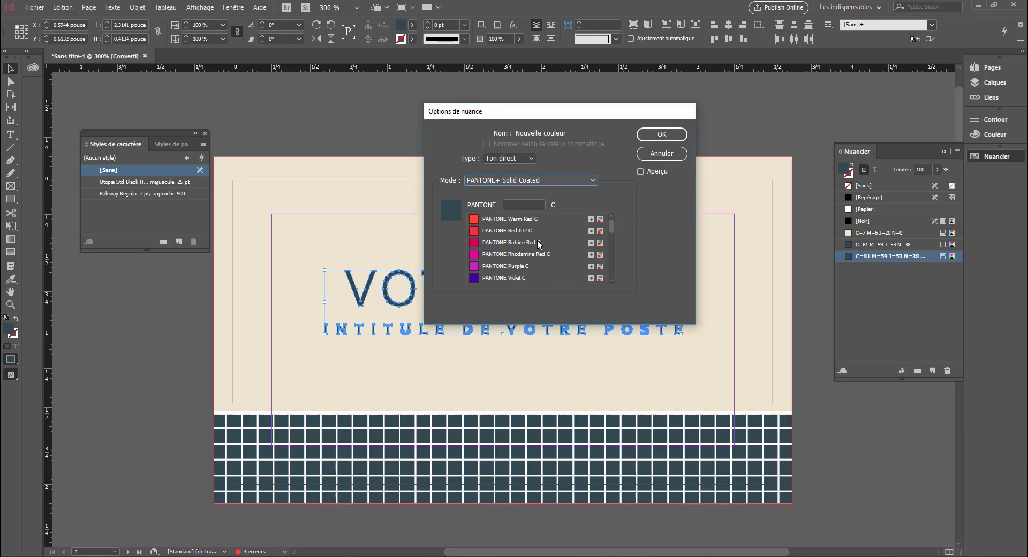
click(508, 254)
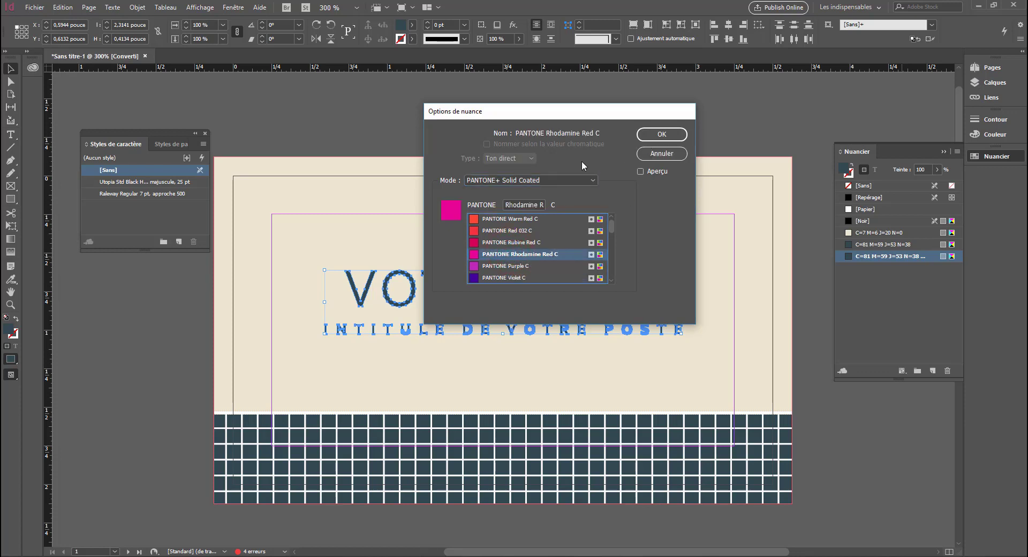
click(669, 134)
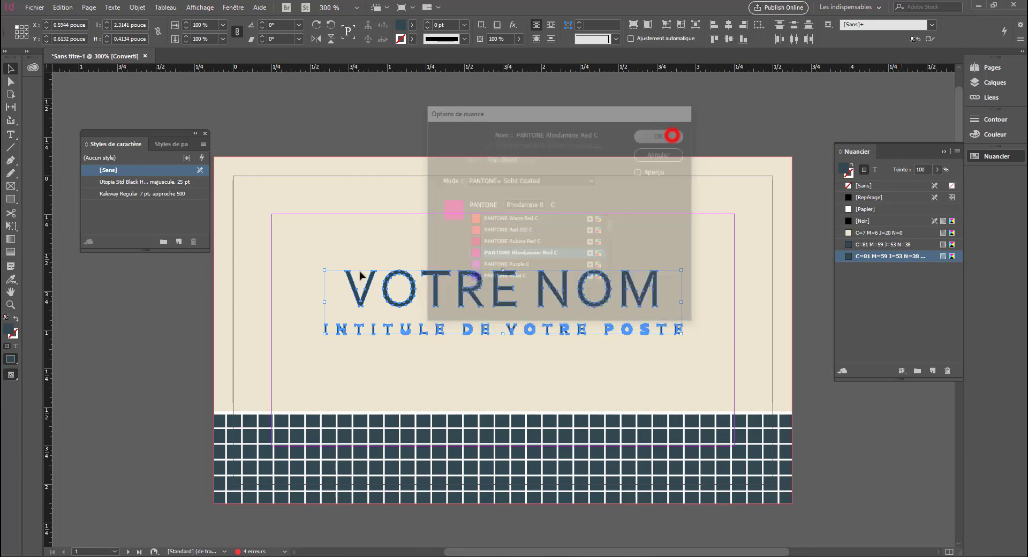
click(263, 310)
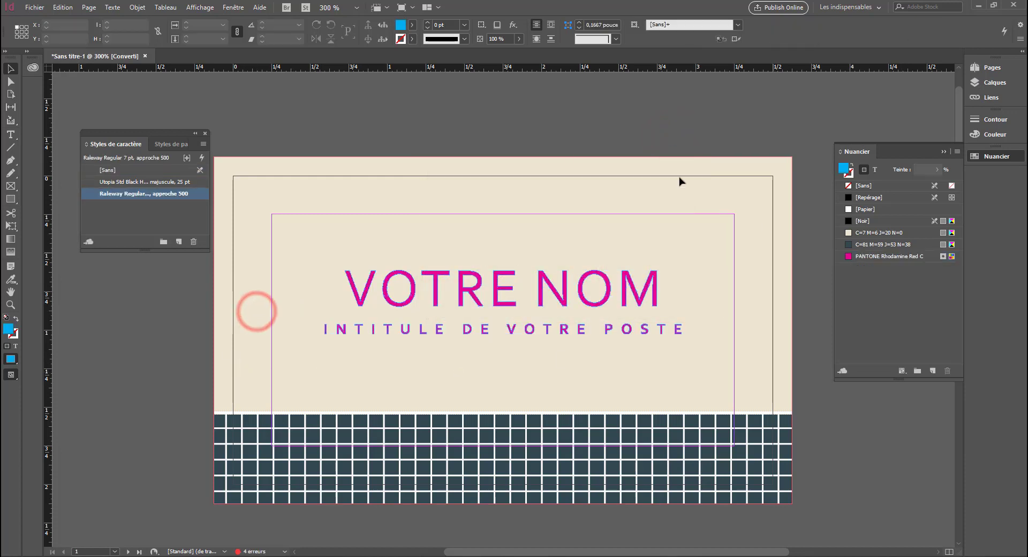
Compare the card with the vernis layer hidden and shown, and check the colour type of the PANTONE Rhodamine Red C swatch
click(987, 68)
click(993, 82)
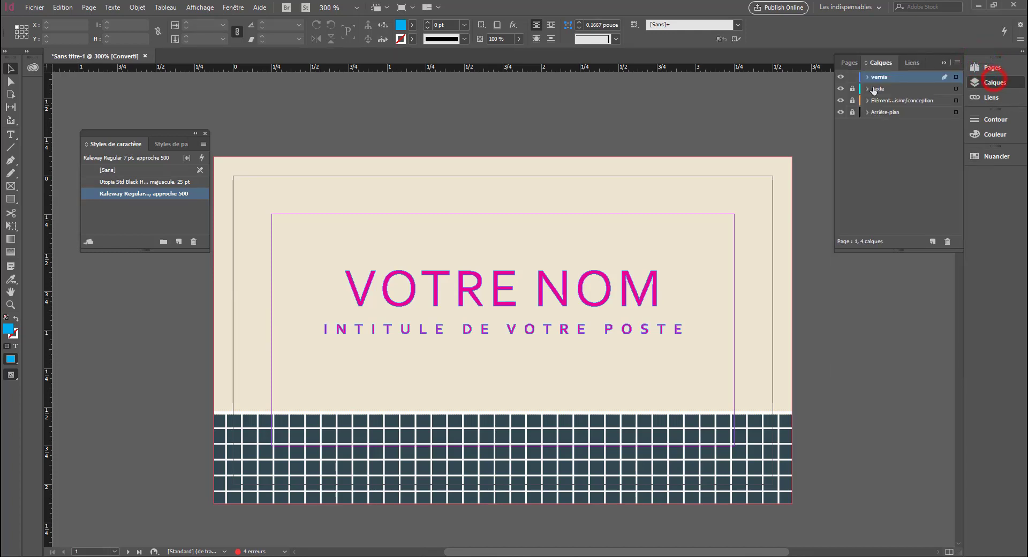
click(840, 77)
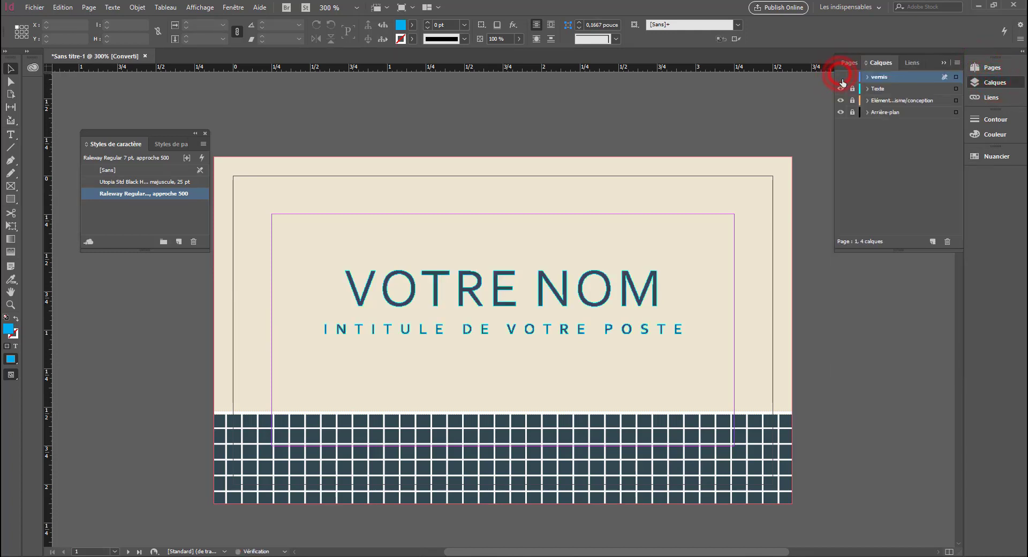
click(839, 77)
click(839, 78)
click(838, 79)
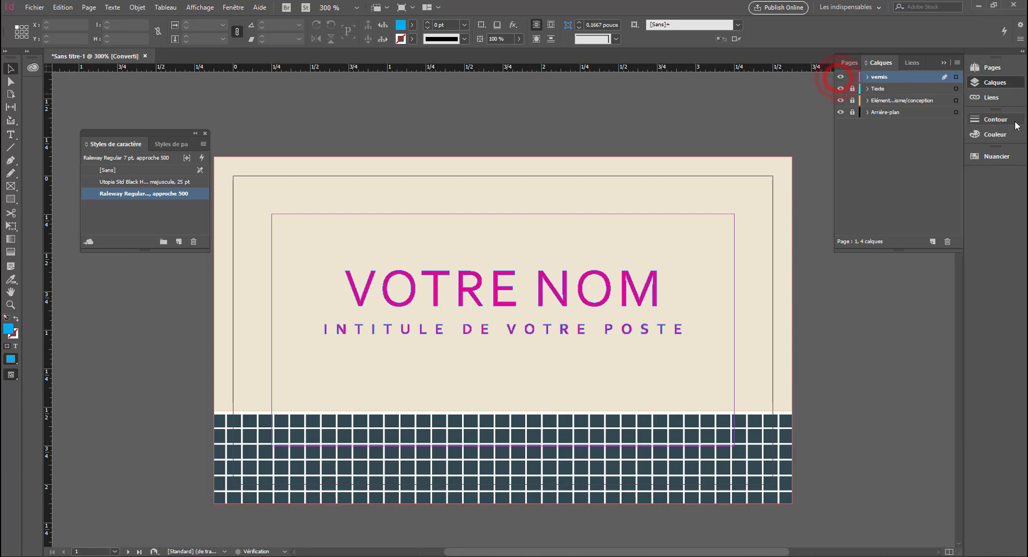
click(994, 154)
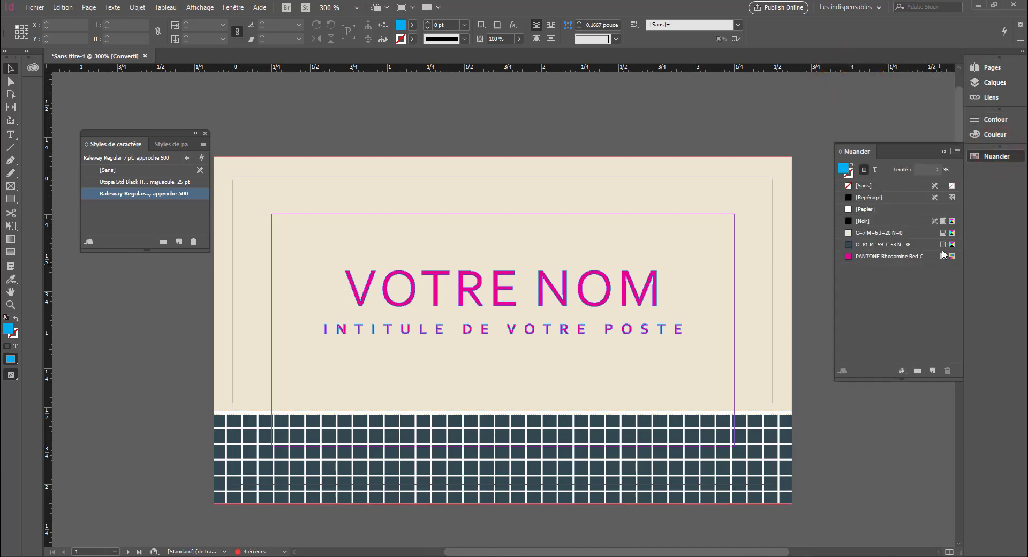
mouse_move(942, 259)
Select the pink name and job title and turn on Surimpression du fond in their object output options
drag(721, 261, 338, 340)
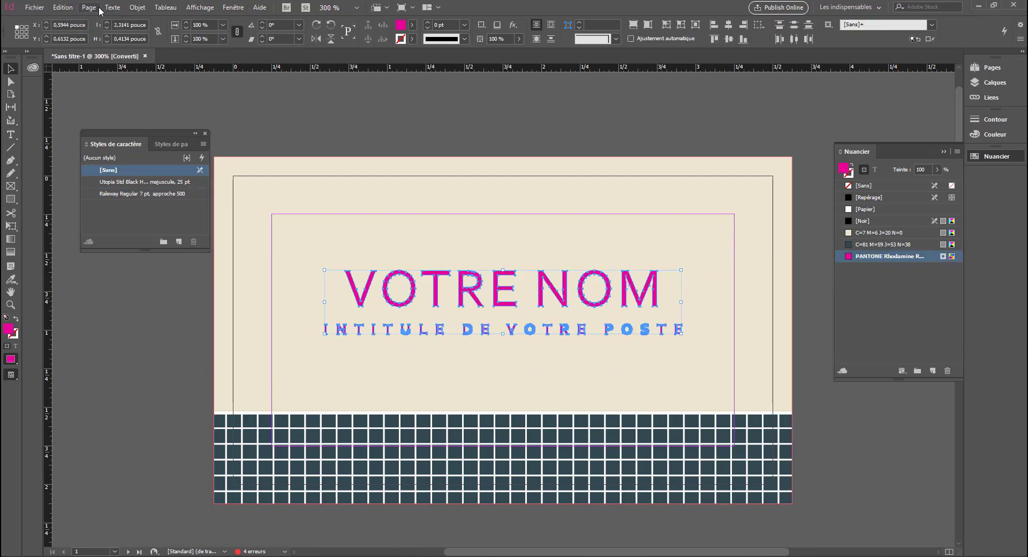
click(231, 9)
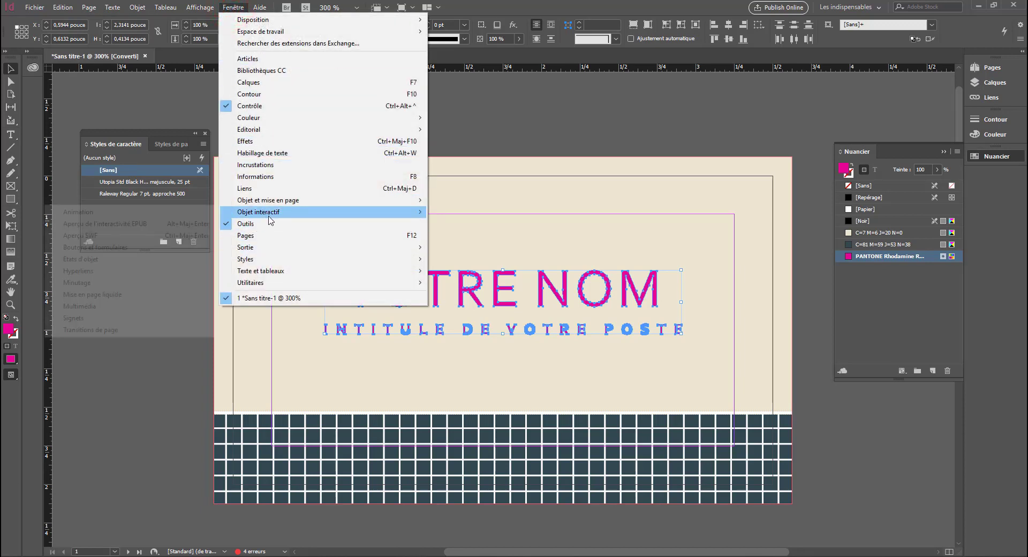
mouse_move(269, 218)
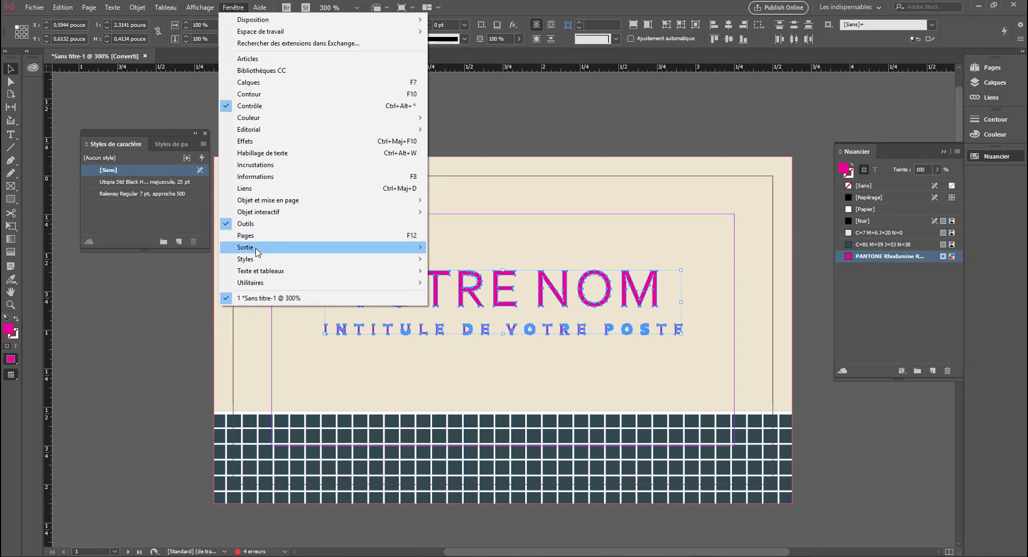
mouse_move(256, 251)
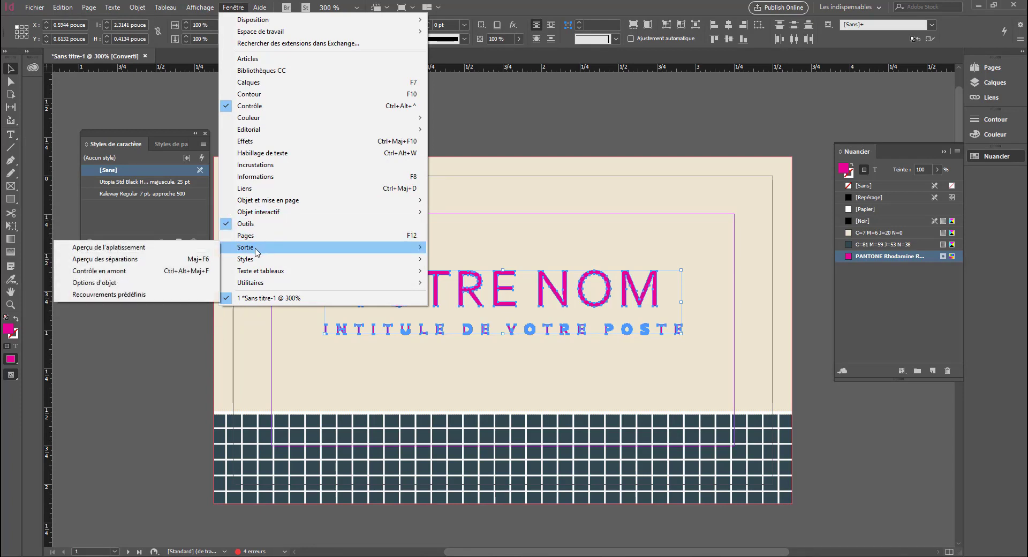
click(137, 282)
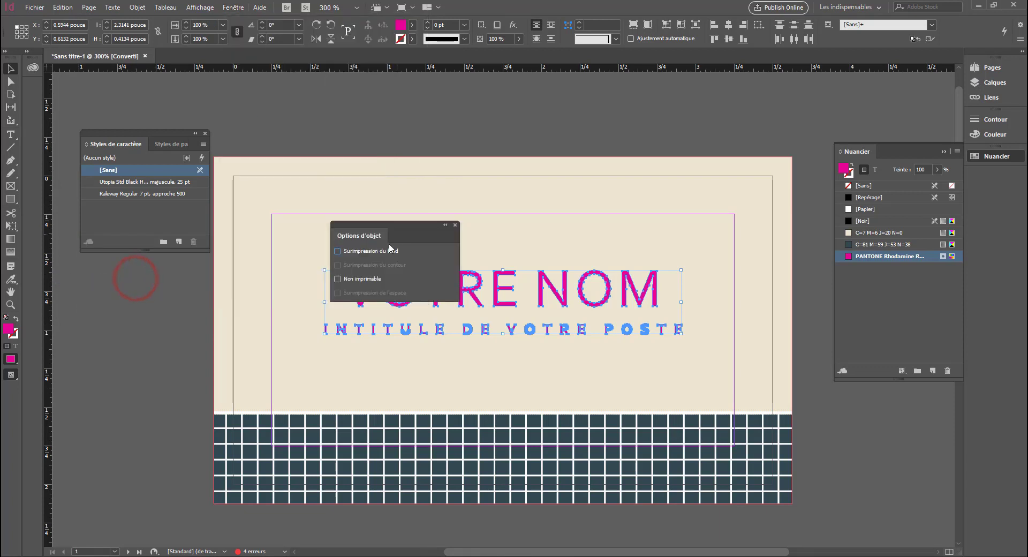
click(337, 251)
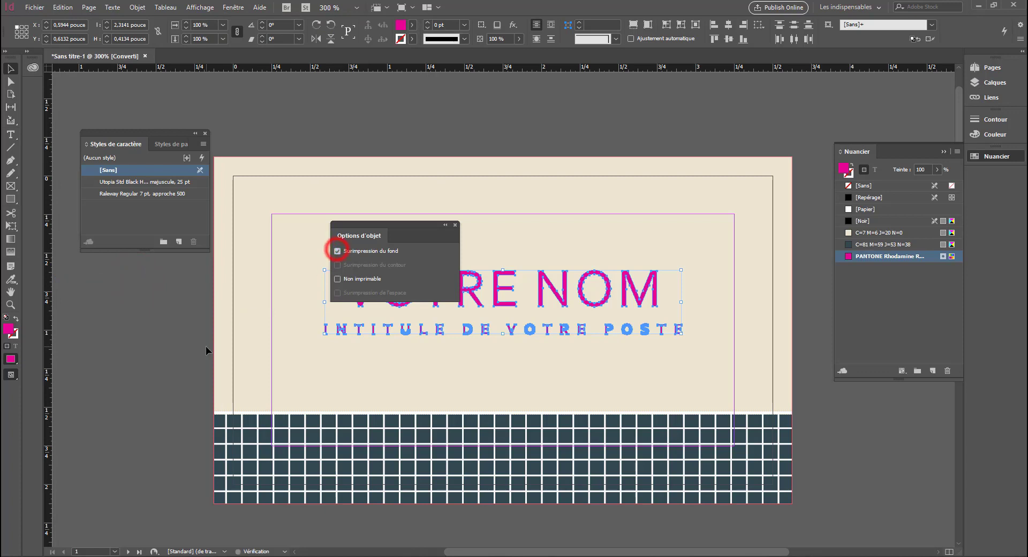
drag(403, 223, 412, 79)
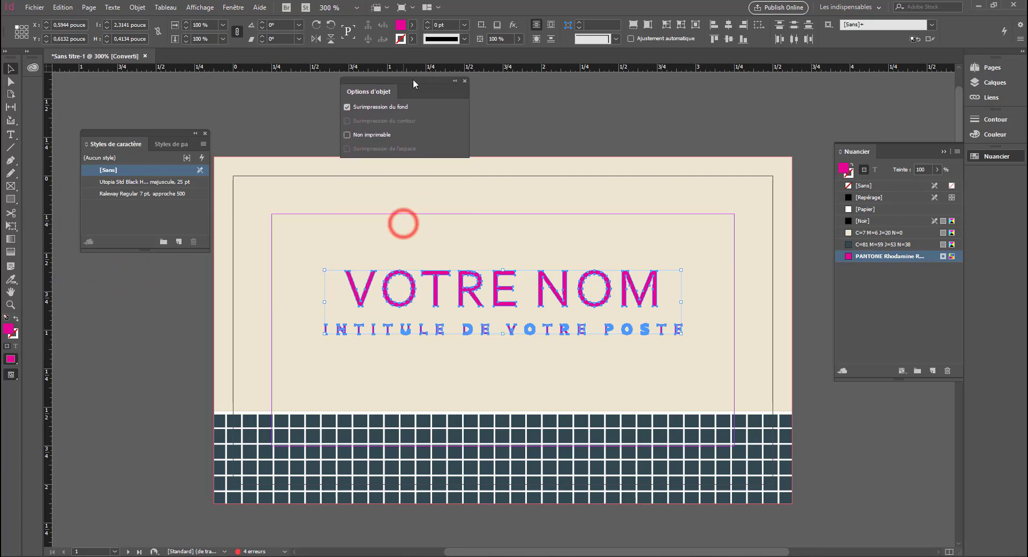
click(521, 113)
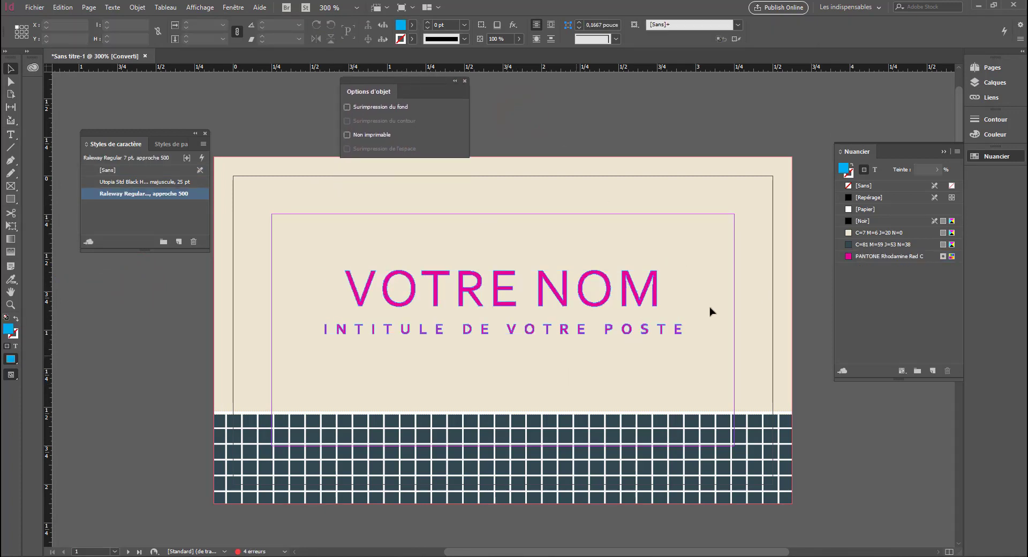
Reselect the vernis text and turn on Aperçu de la surimpression to check how it overprints the text beneath
drag(722, 269, 268, 374)
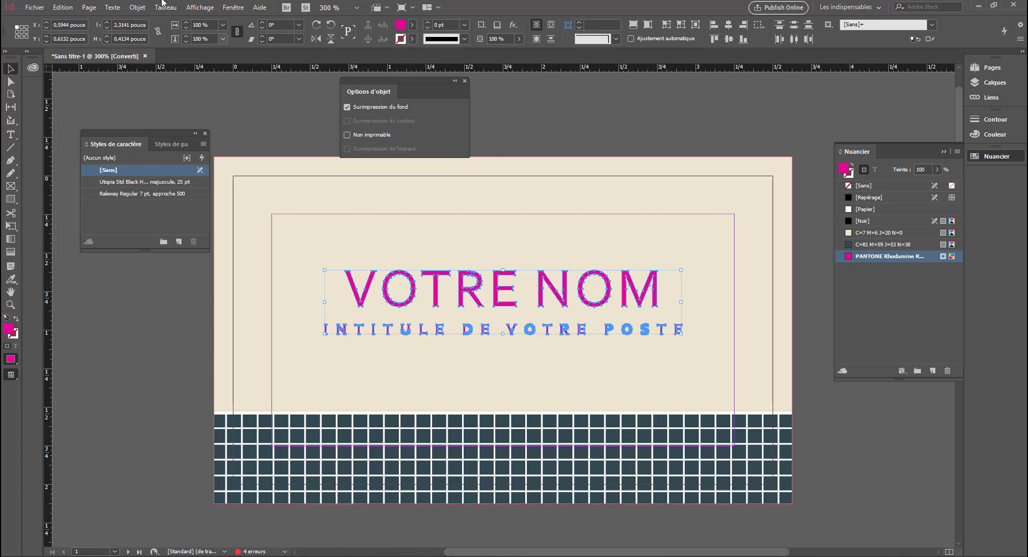
click(209, 7)
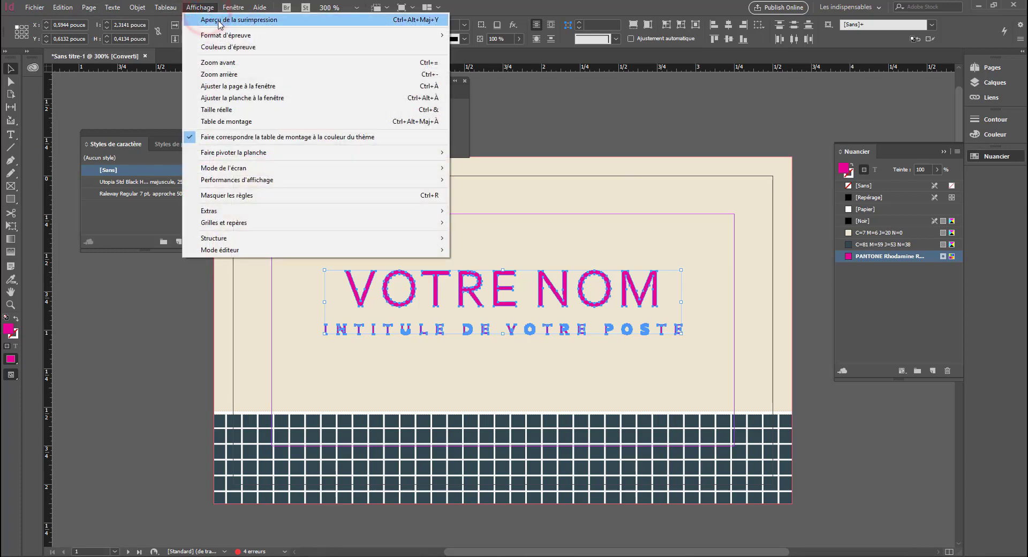
click(215, 20)
drag(47, 353, 54, 350)
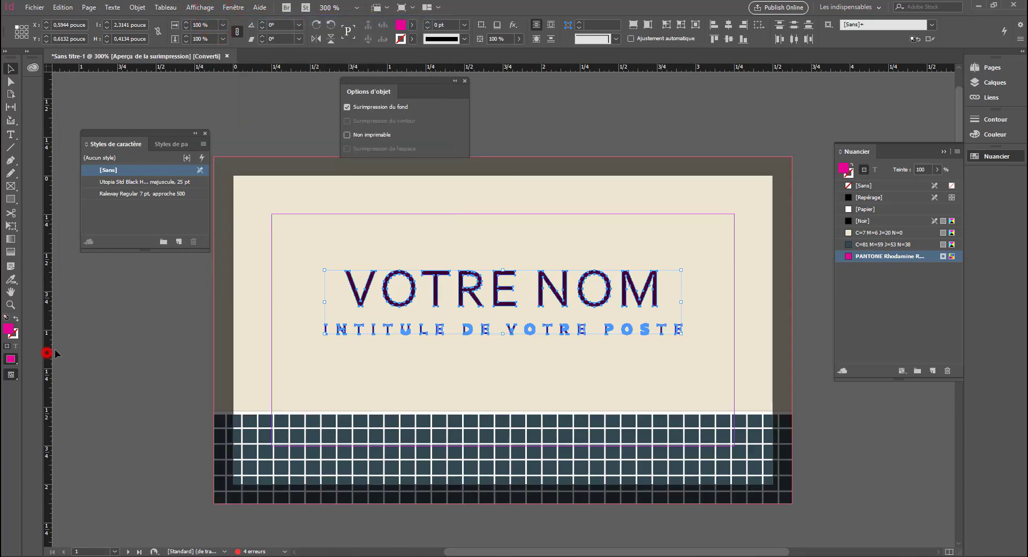
Compare the name and job title in overprint preview with the vernis layer hidden and shown
click(121, 325)
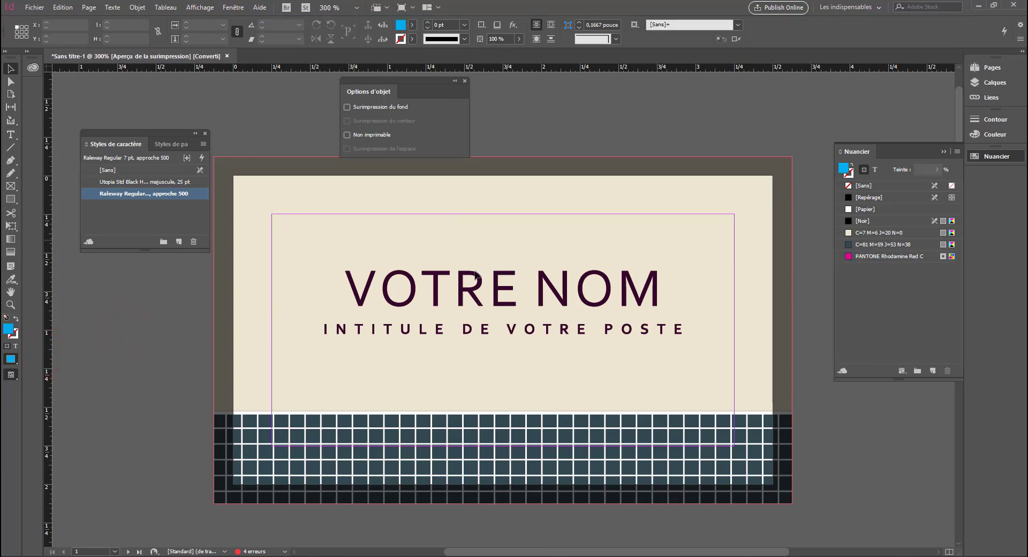
drag(666, 268, 305, 355)
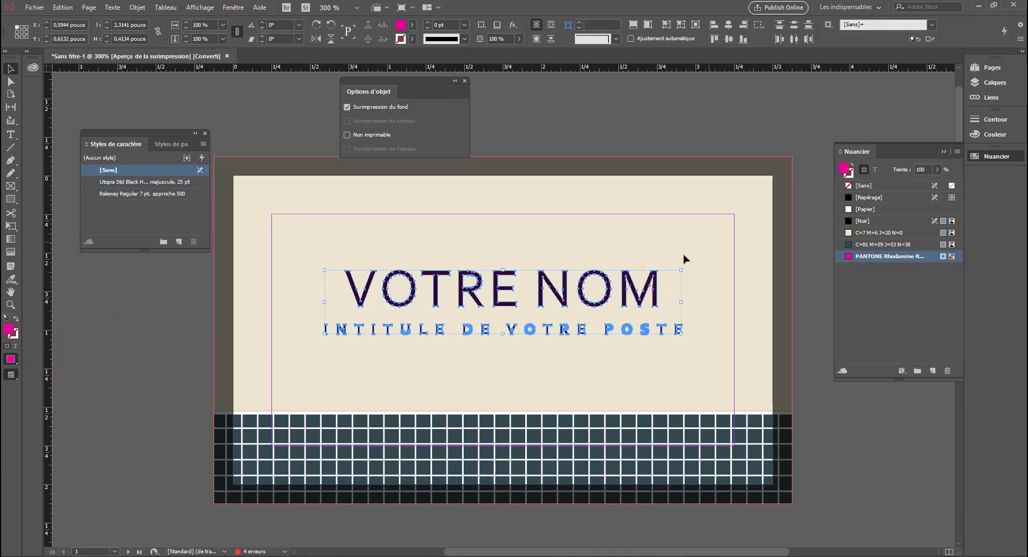
click(991, 68)
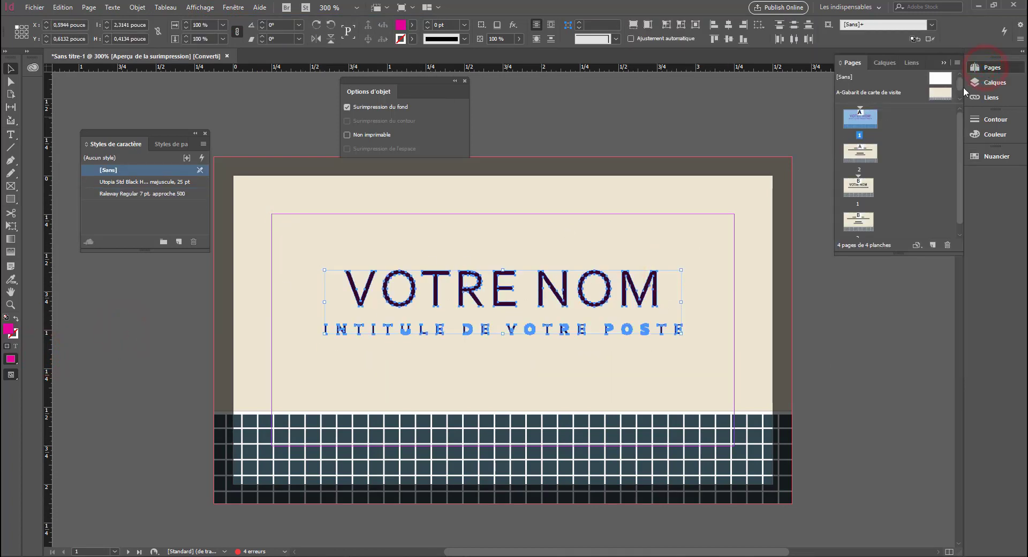
click(1004, 80)
click(841, 77)
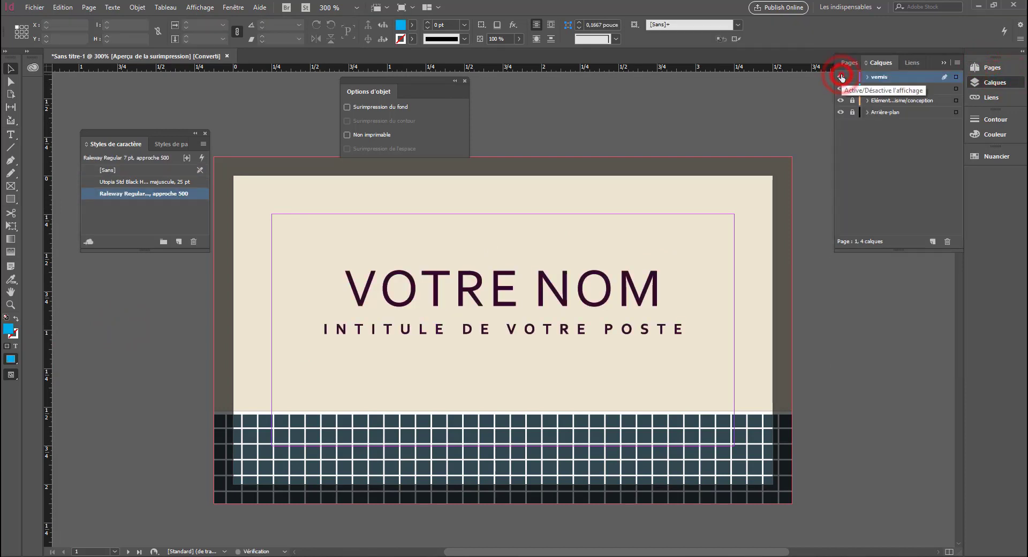
click(841, 76)
click(840, 76)
click(841, 77)
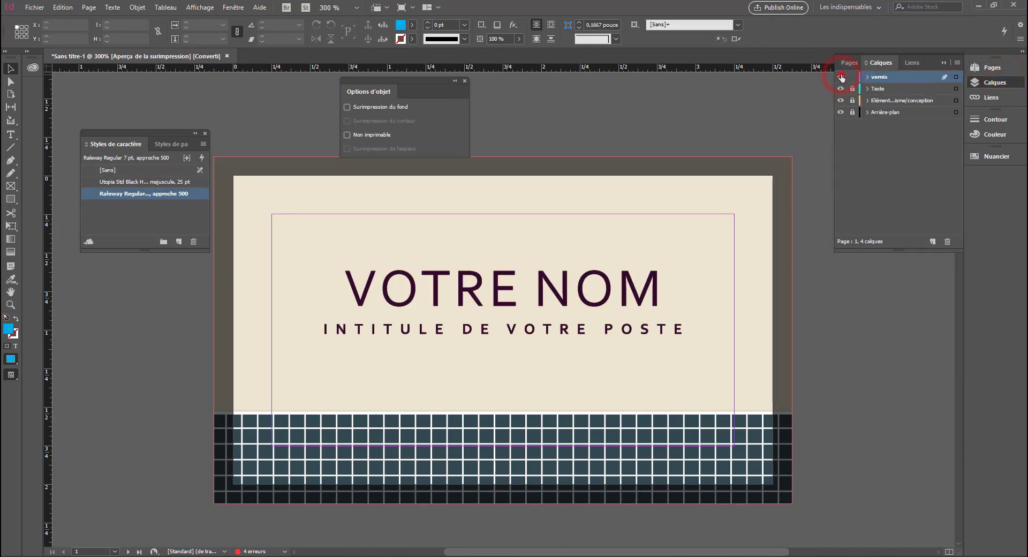
click(841, 77)
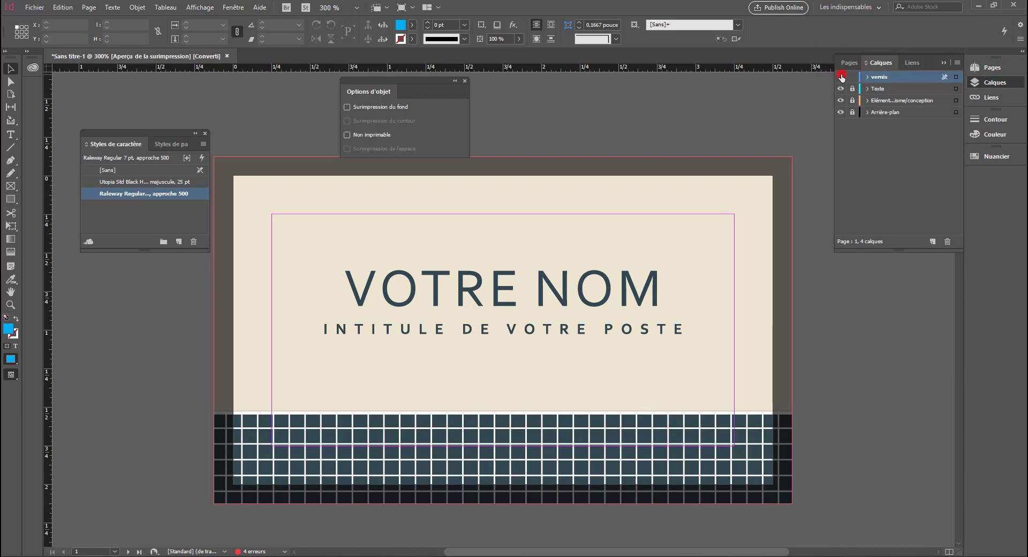
click(841, 77)
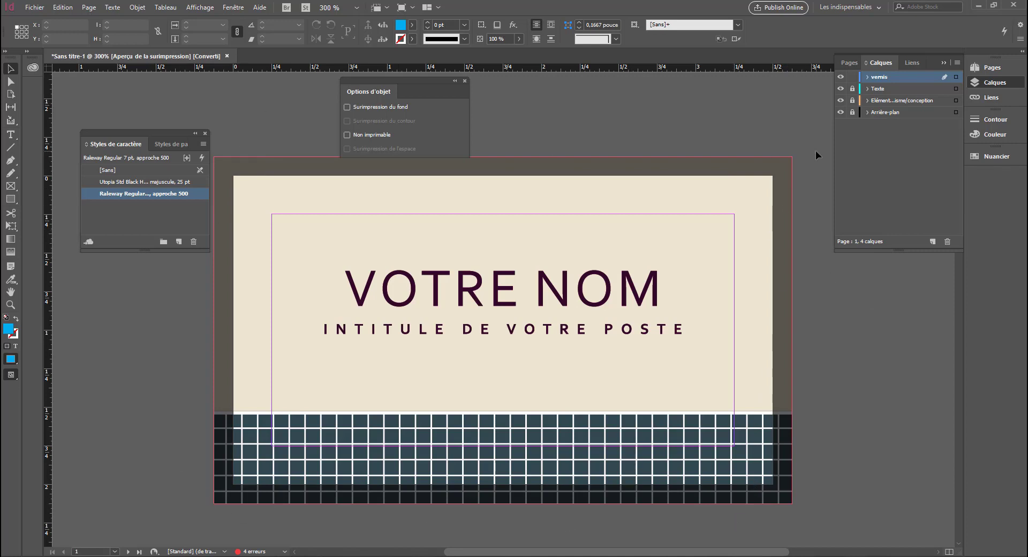
click(852, 78)
click(853, 78)
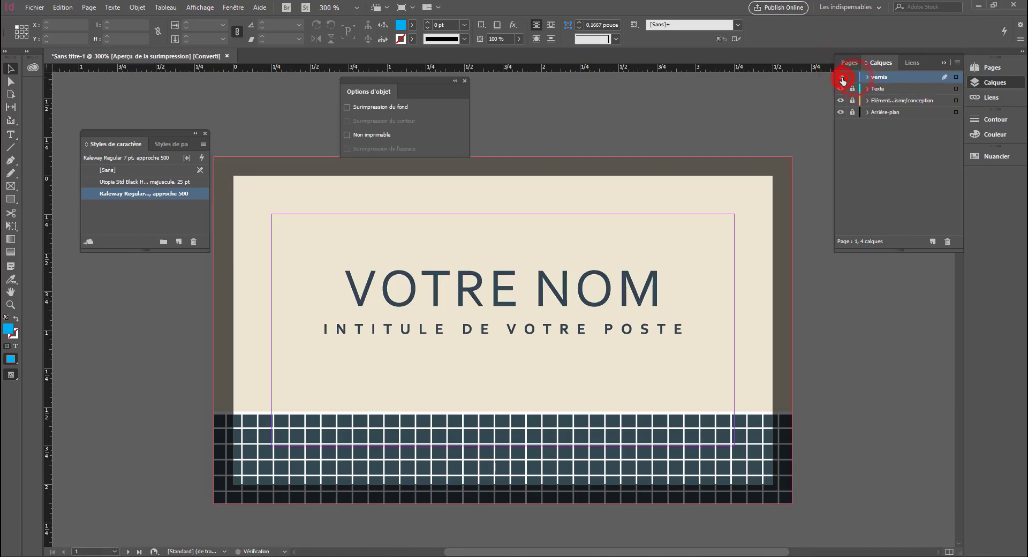
Turn off Aperçu de la surimpression to return the card to its normal display
click(201, 8)
click(197, 14)
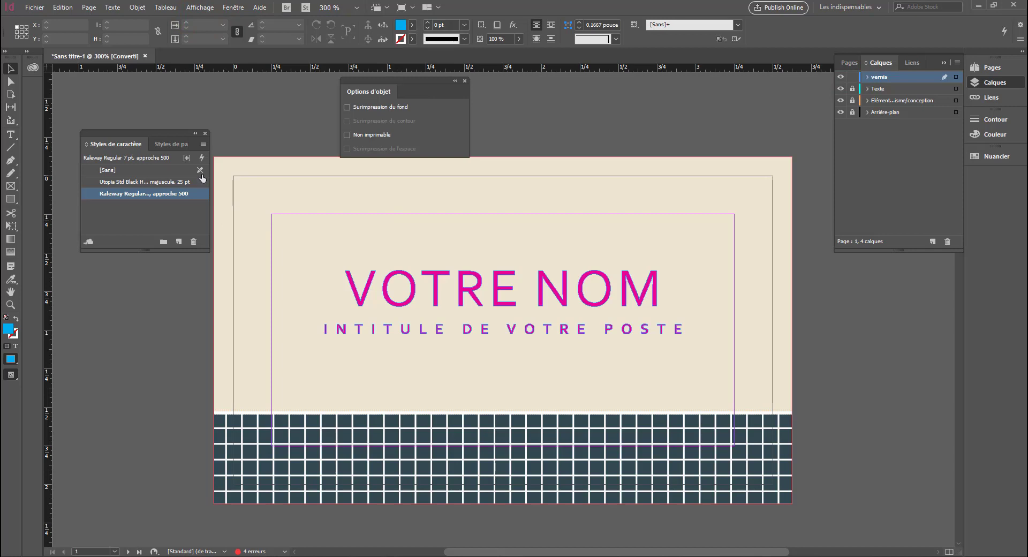
click(336, 248)
Start exporting the card as Sans titre-1.pdf, in Adobe PDF (impression) format, to the Surrimpression indesign folder under tuto/Gratuit
click(29, 7)
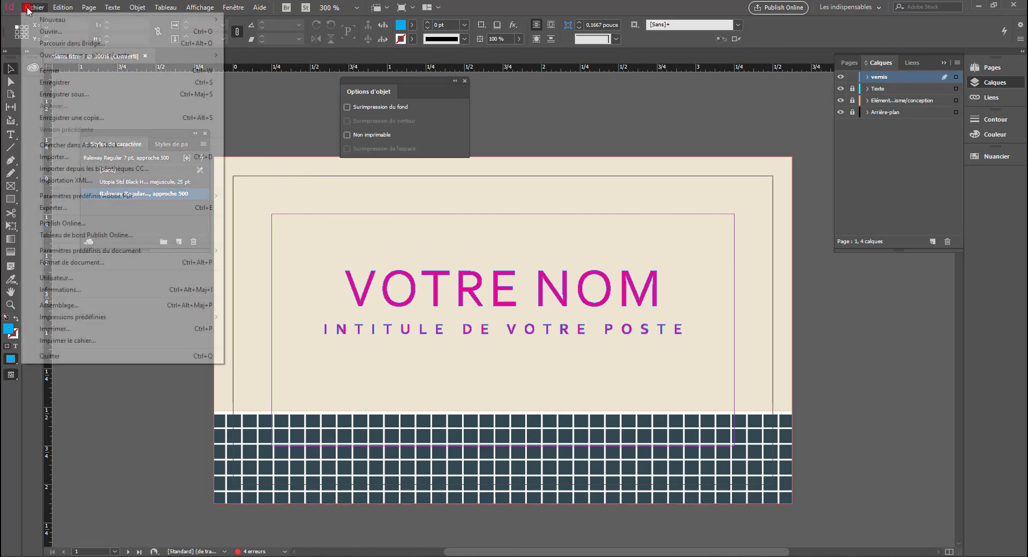
click(72, 207)
click(502, 166)
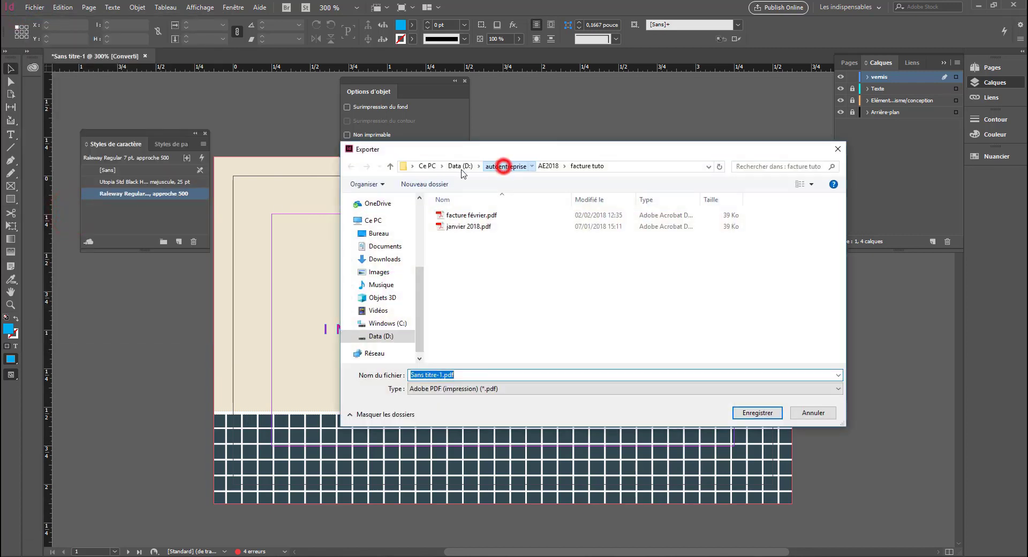
click(459, 166)
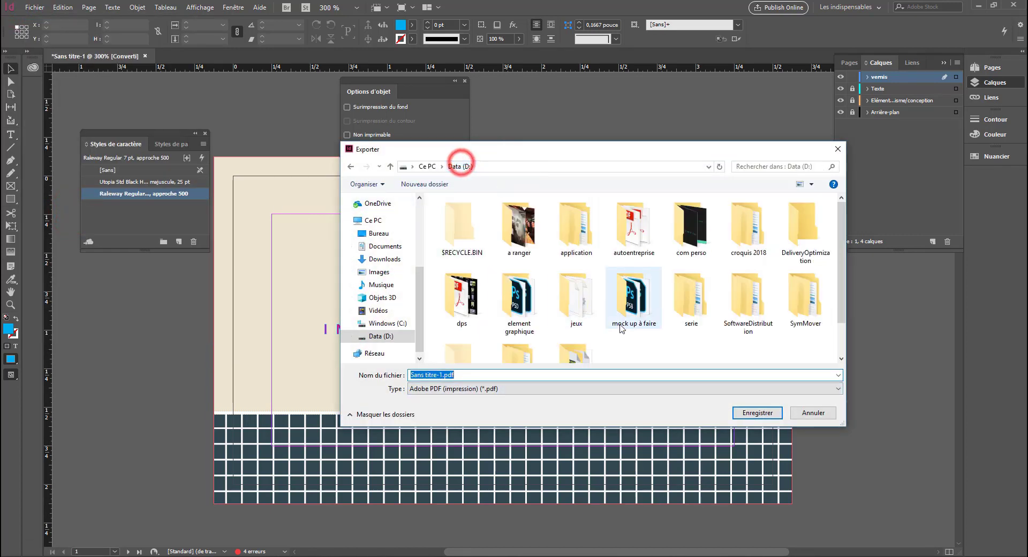
scroll(587, 336, down, 1)
double_click(587, 336)
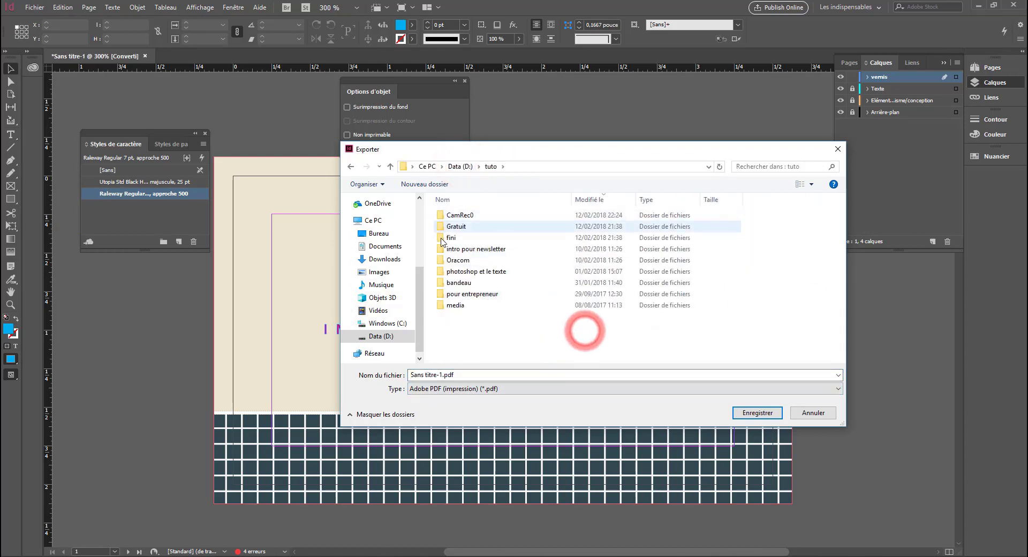
click(456, 227)
click(456, 227)
double_click(654, 230)
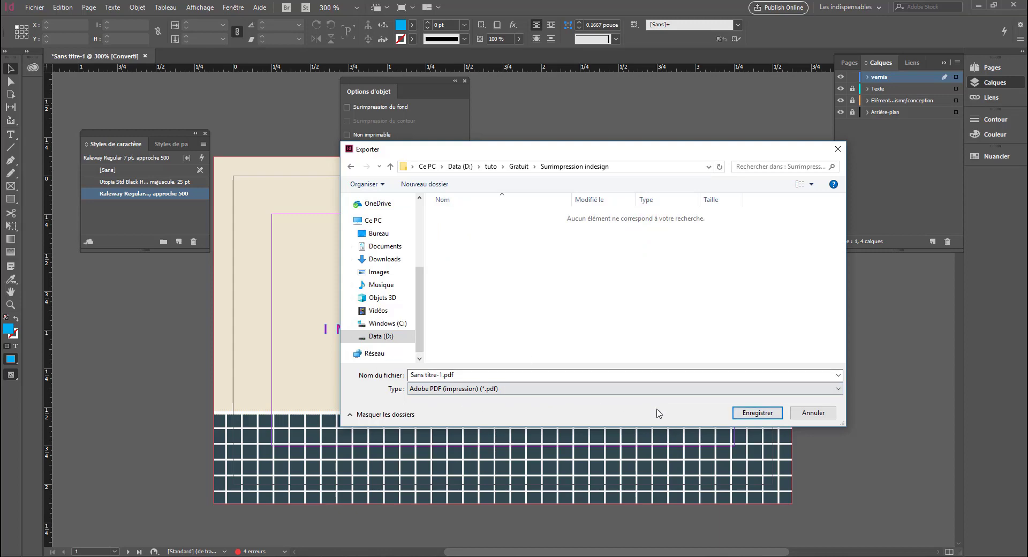
click(756, 415)
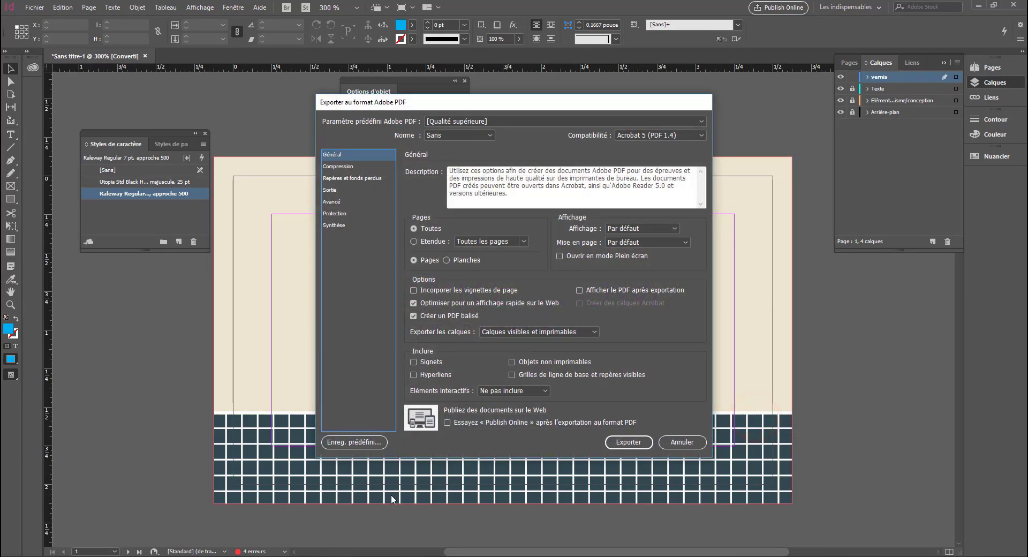
Examine the inks listed for the PDF output in the Gestionnaire d'encres and leave it without changes
click(330, 191)
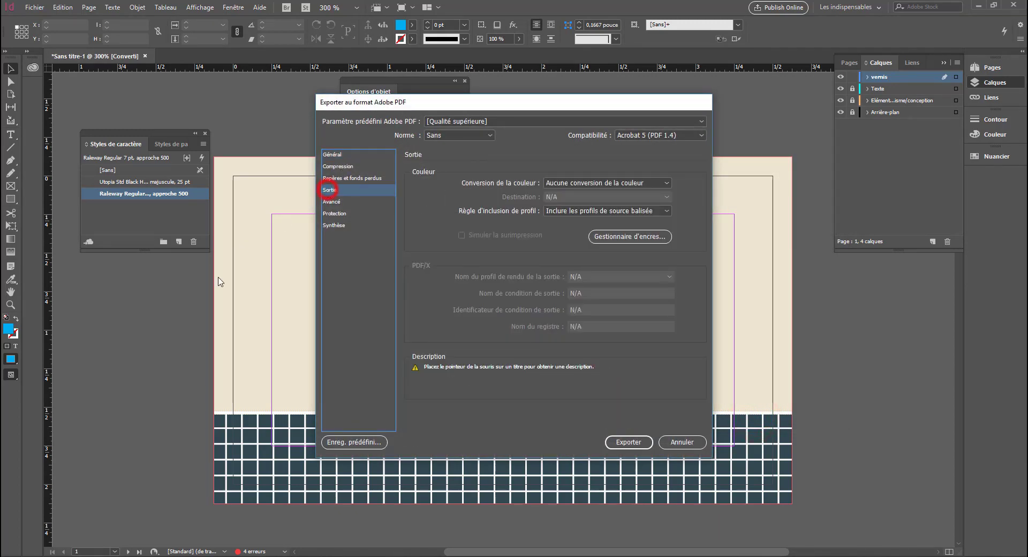
click(631, 240)
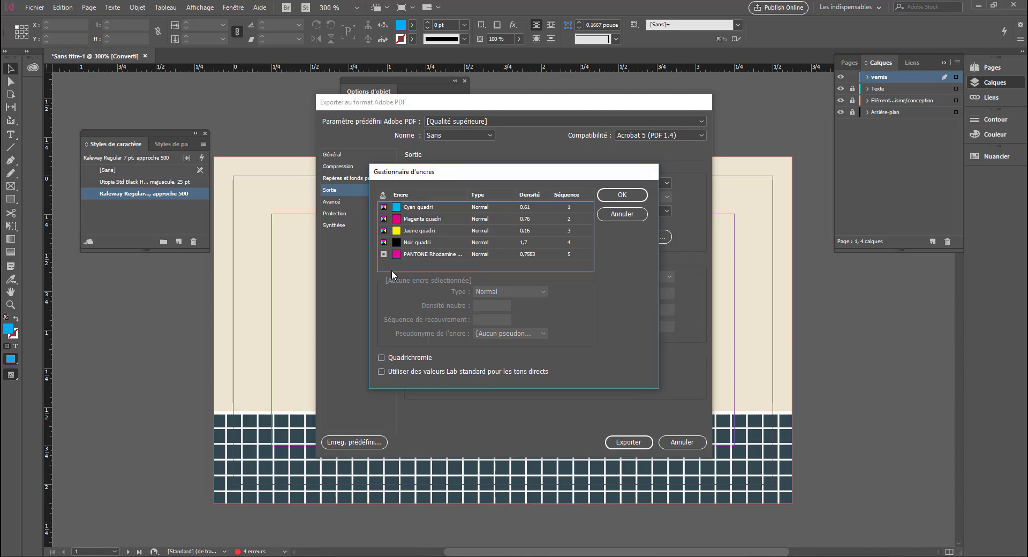
click(622, 214)
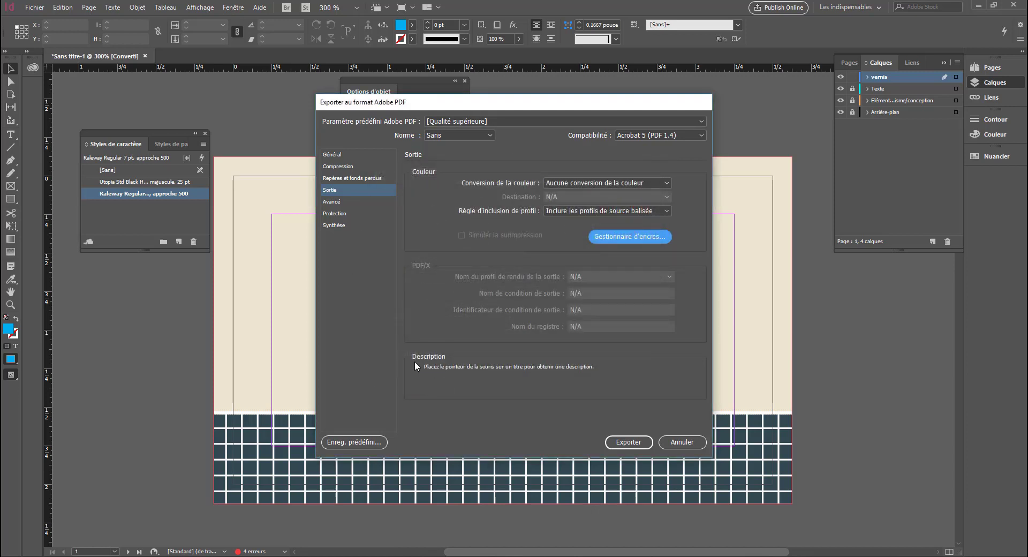
click(602, 236)
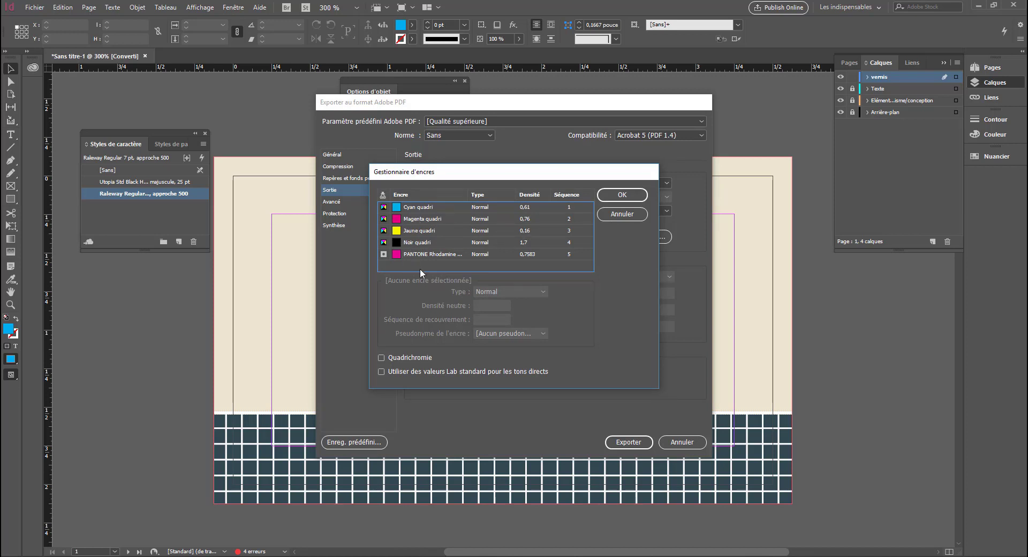
click(623, 214)
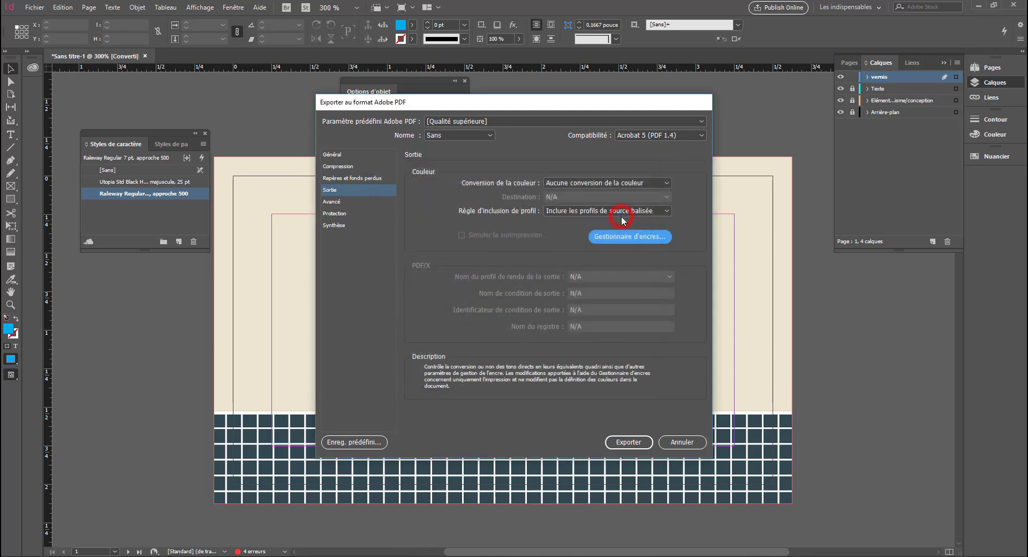
Try to export all pages, cancel the export and look over the front and back of the card
click(632, 442)
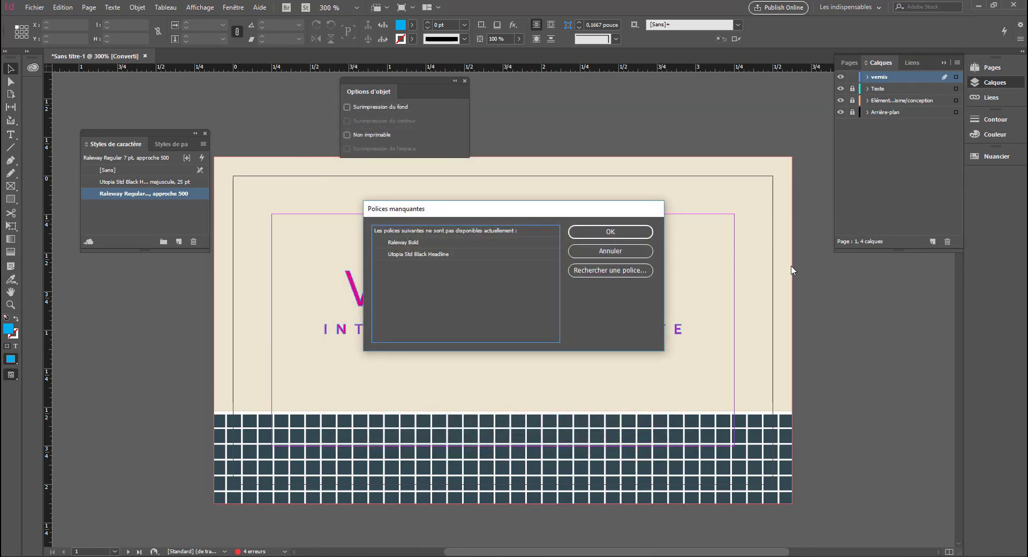
click(623, 250)
scroll(662, 301, down, 8)
scroll(663, 300, down, 2)
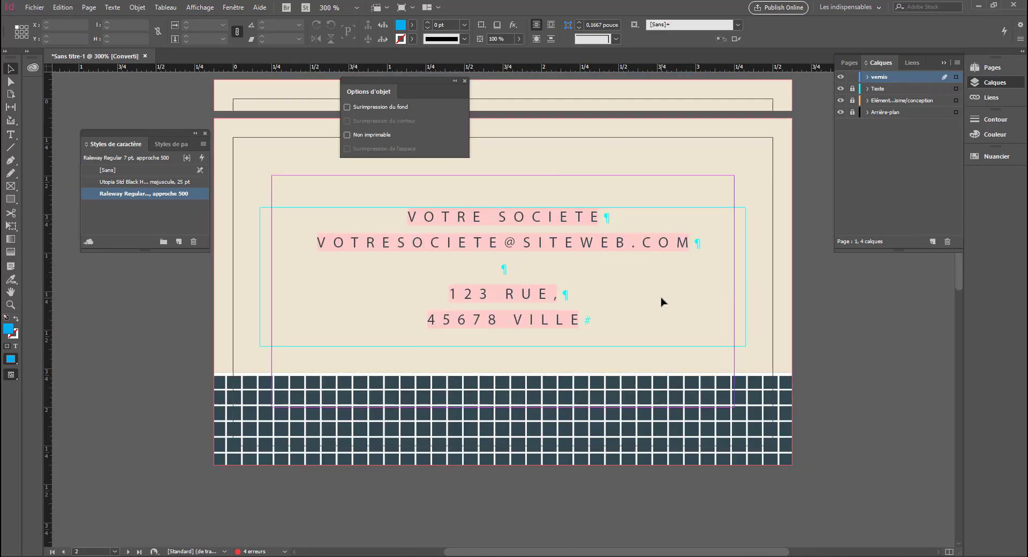
scroll(527, 220, up, 10)
scroll(525, 215, down, 1)
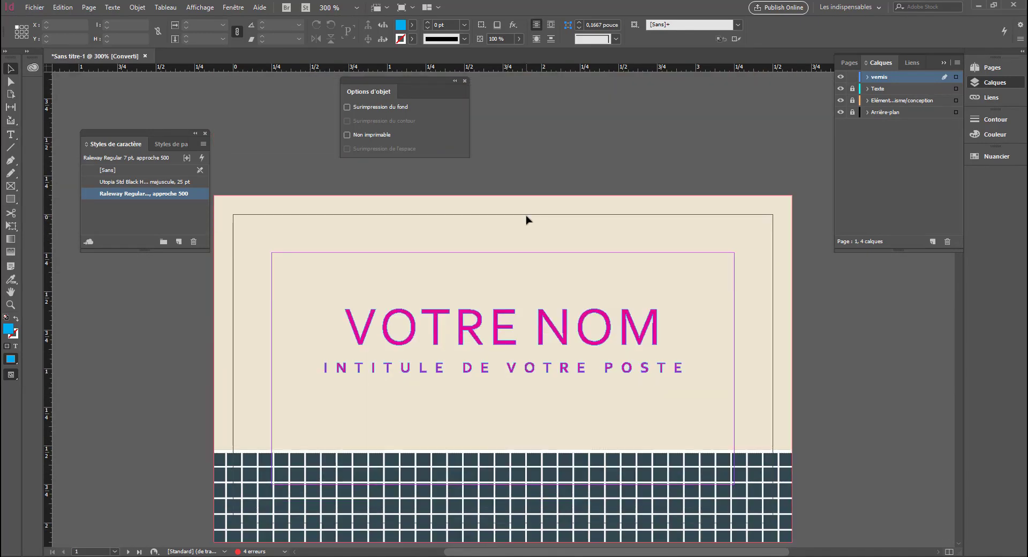
Restart the PDF export as Sans titre-1.pdf in the same folder and set the page range to 1
key(alt+e)
click(349, 192)
key(ctrl+e)
click(768, 416)
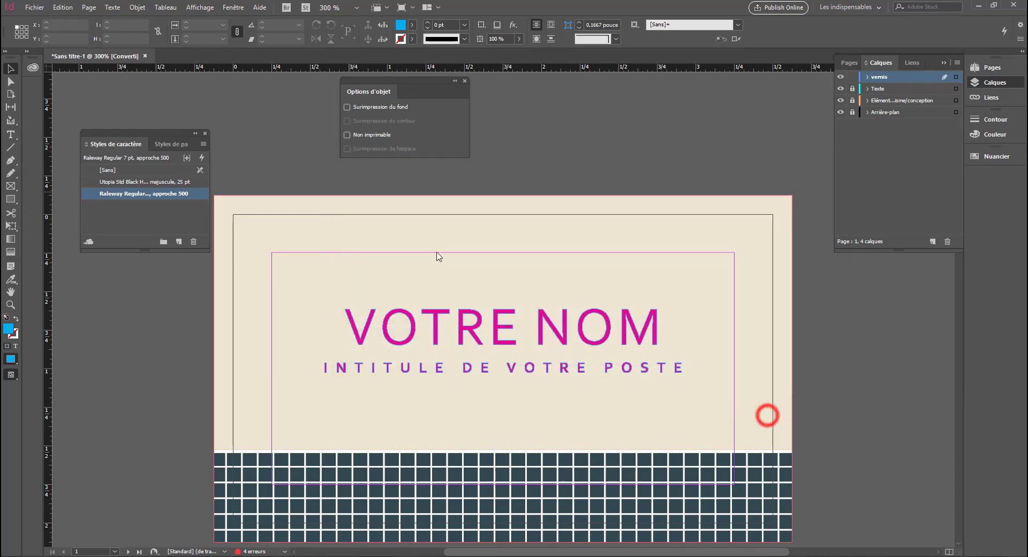
click(427, 239)
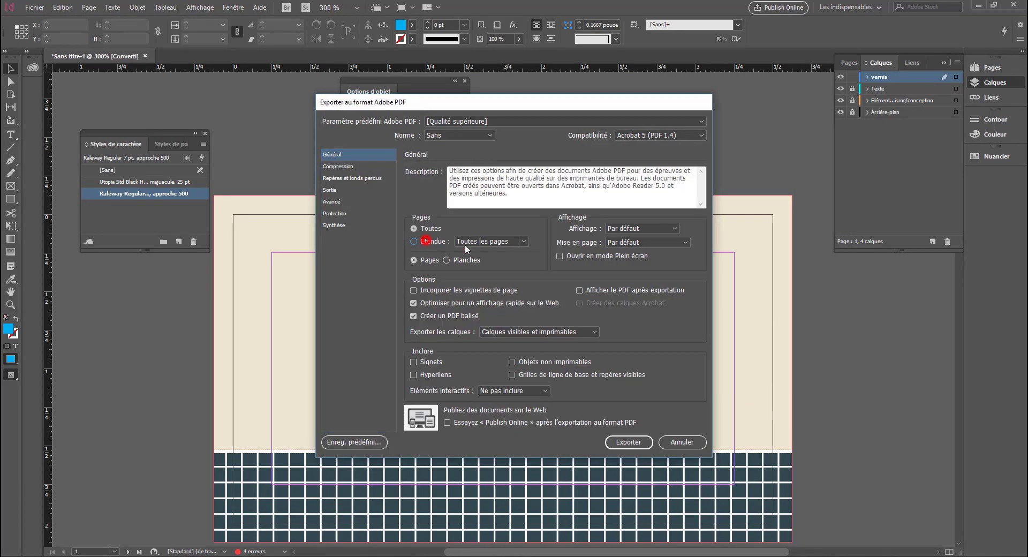
click(521, 239)
click(417, 233)
click(414, 228)
click(504, 241)
double_click(509, 239)
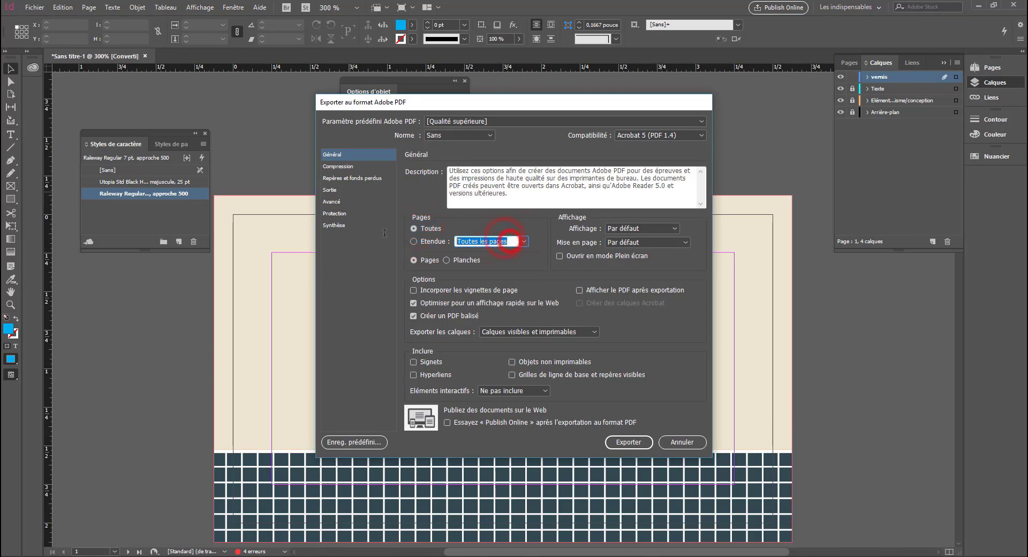
text(1)
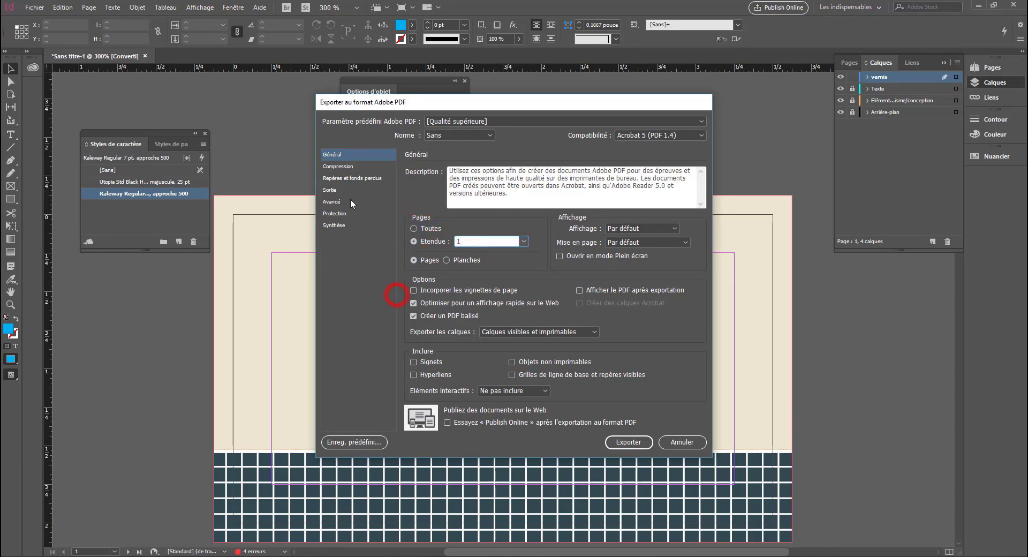
Review the Repères et fonds perdus settings and export the PDF despite the missing fonts
click(345, 181)
click(615, 309)
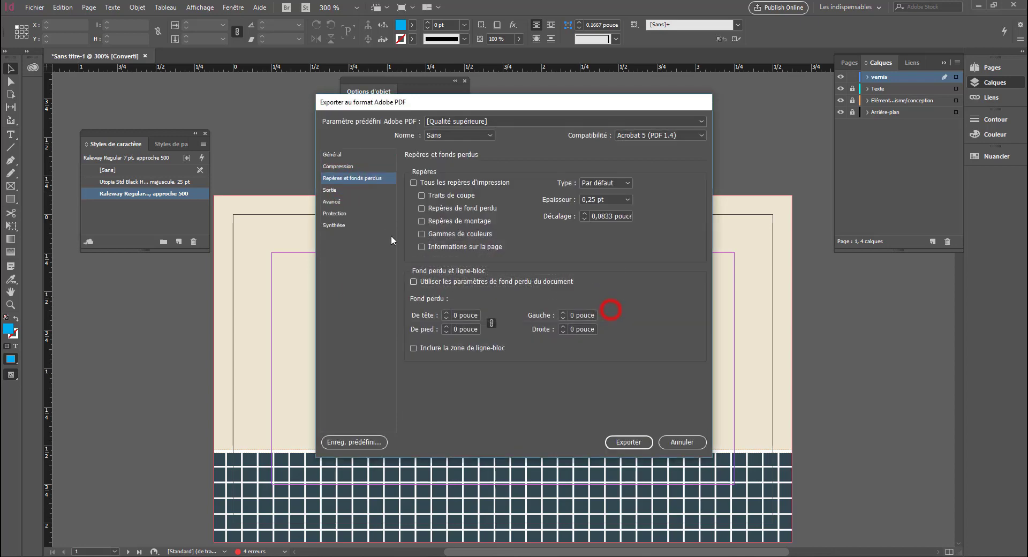
click(623, 441)
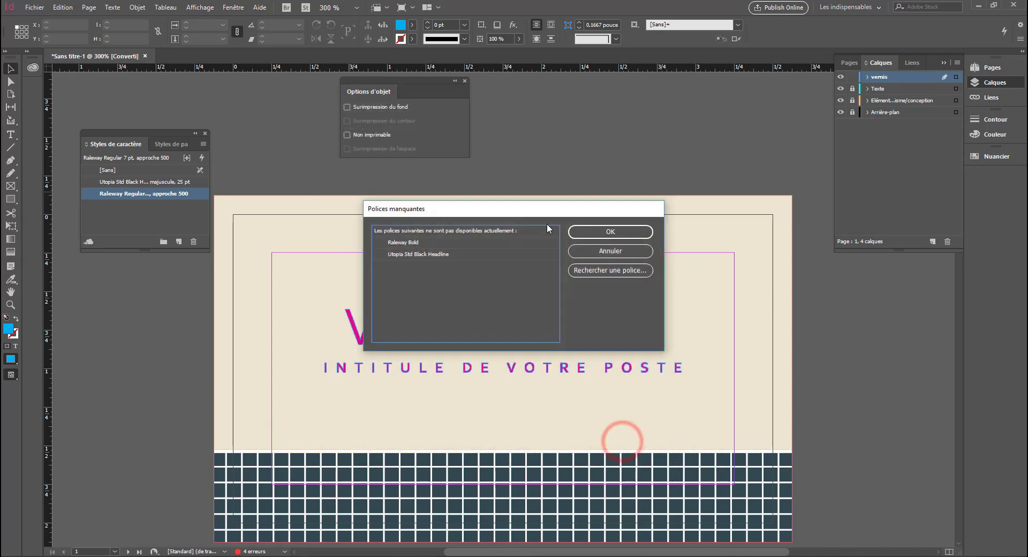
click(607, 232)
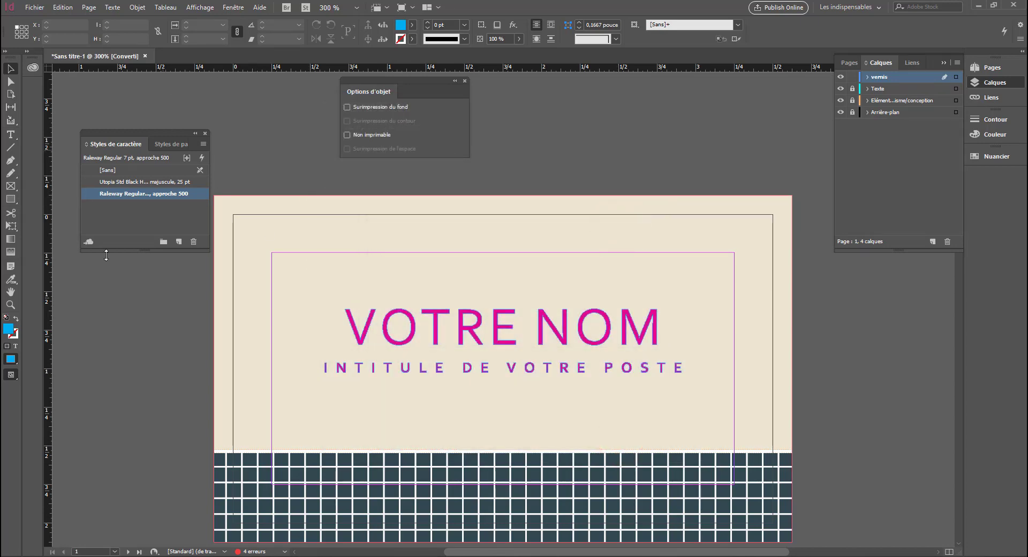
Open the exported Sans titre-1.pdf from the Surrimpression indesign folder in Adobe Acrobat Pro DC
click(513, 556)
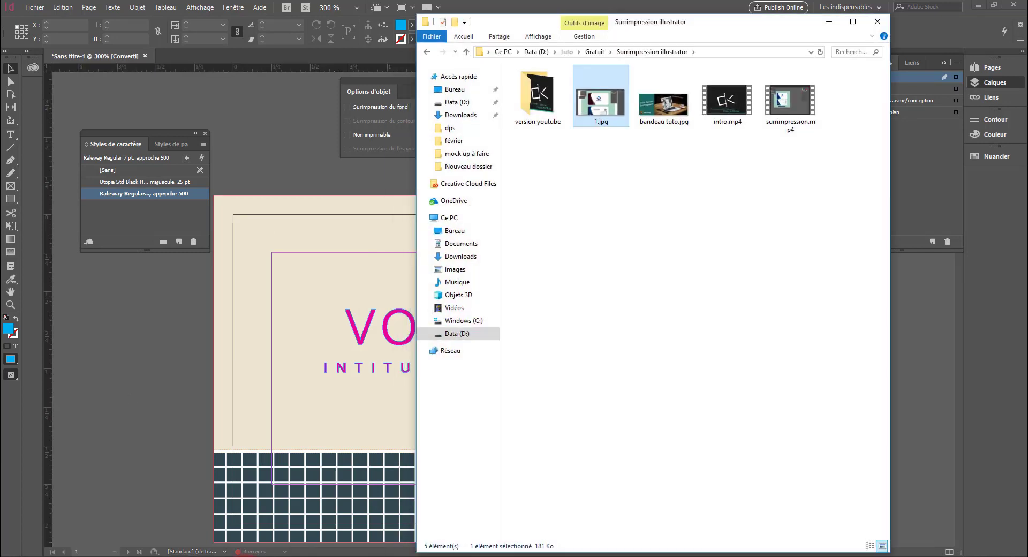
click(593, 51)
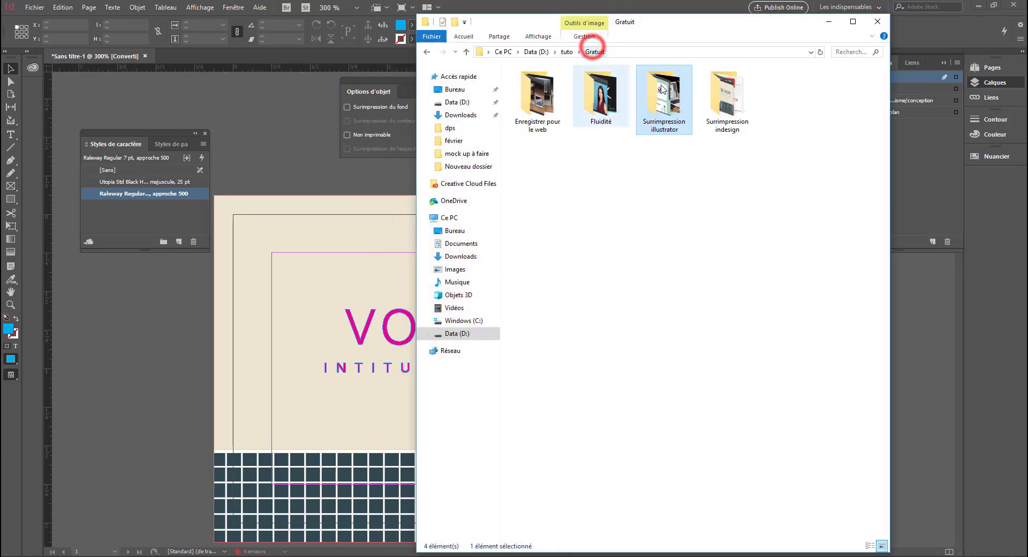
double_click(722, 104)
double_click(599, 102)
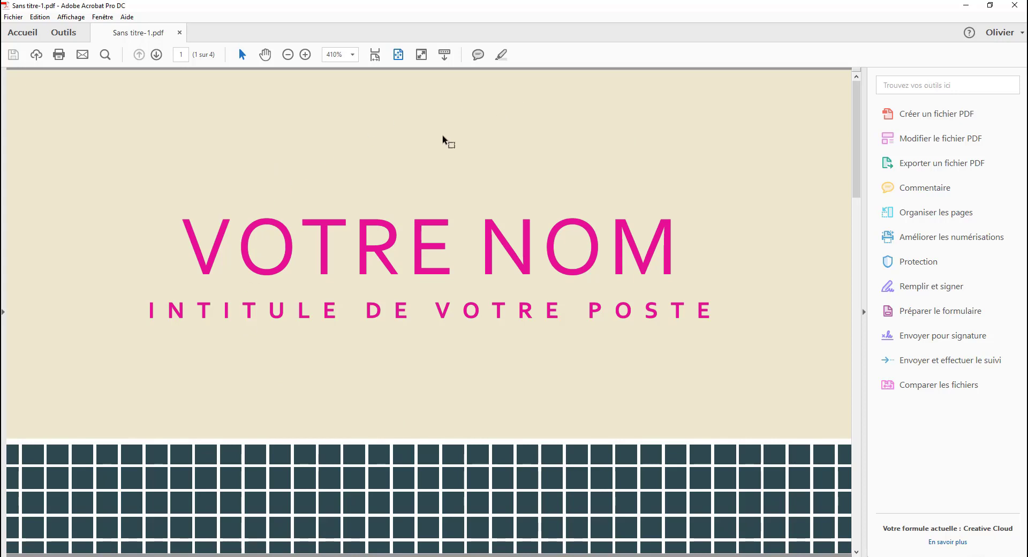
Search the Acrobat tools for "aper" and open Aperçu de la sortie from the Prépresse tools
click(51, 30)
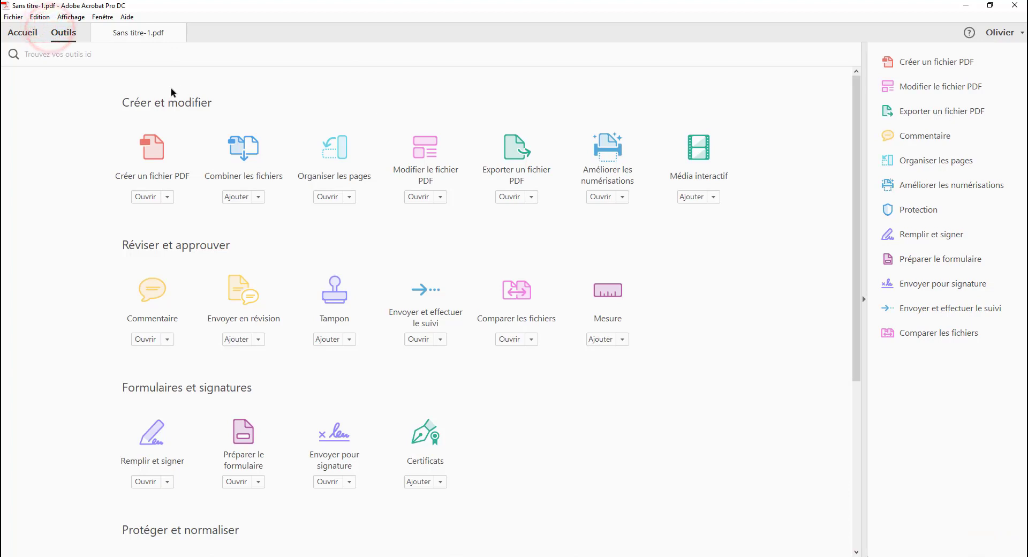
click(200, 57)
text(aper)
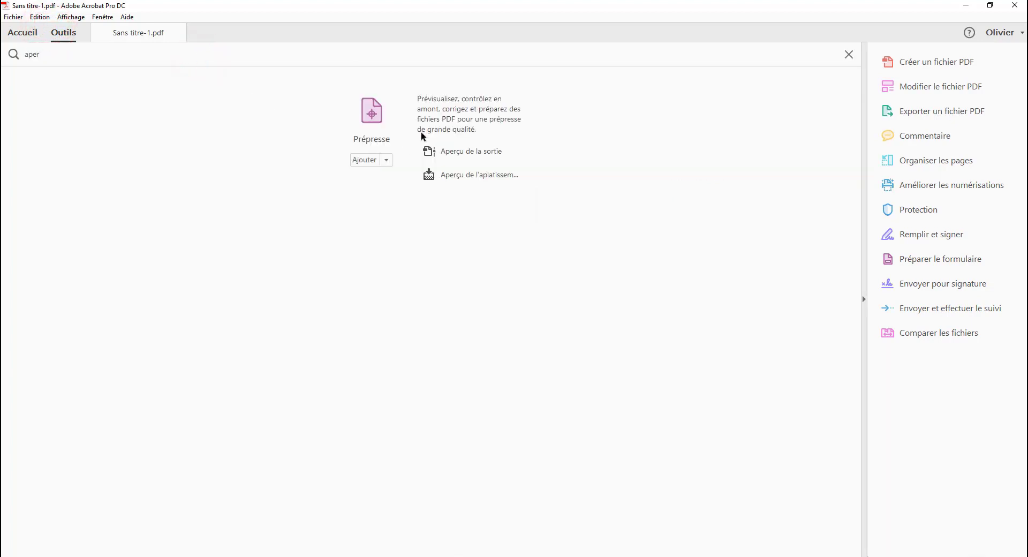
click(476, 156)
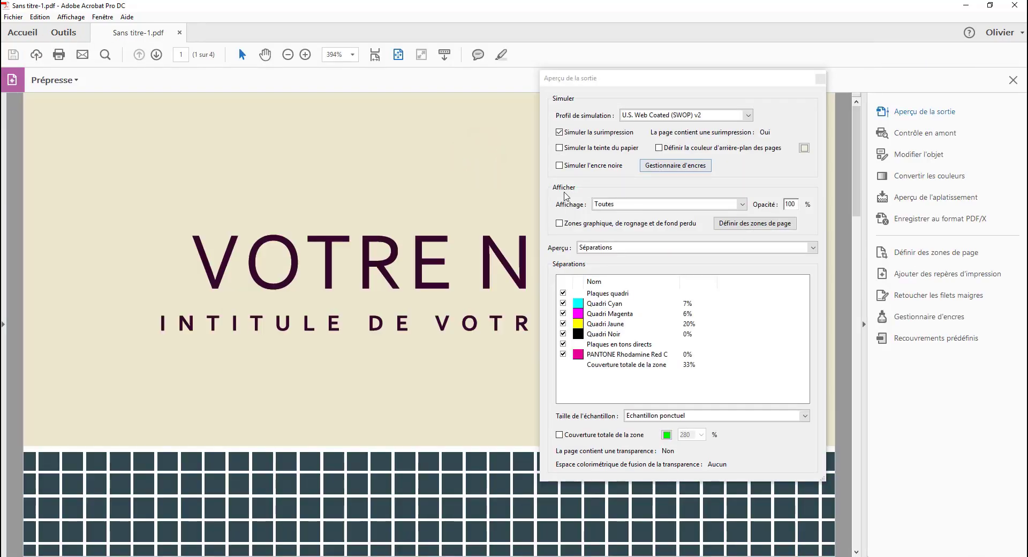
Toggle Simuler la surimpression off and on repeatedly to compare the card's text with and without overprint, then close the output preview
click(559, 132)
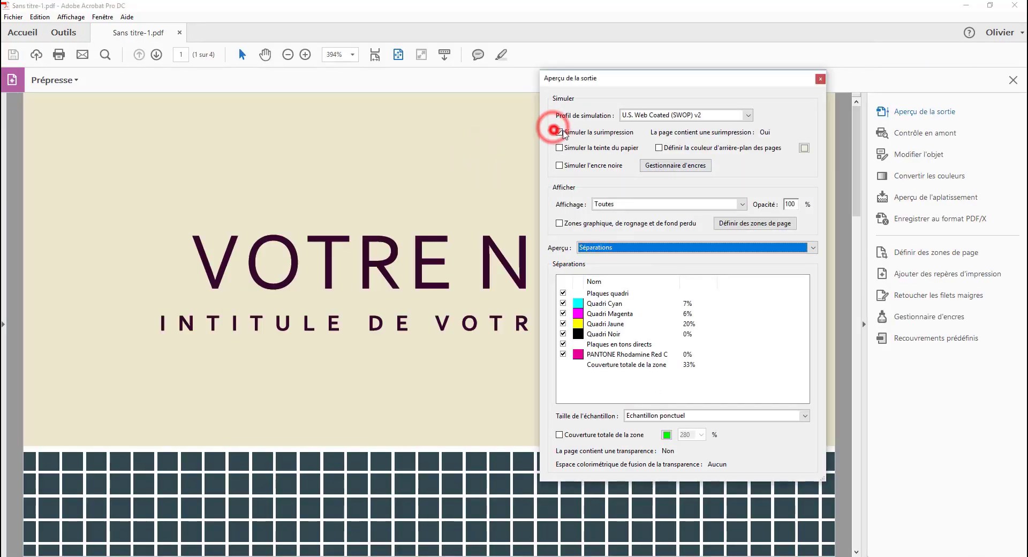
click(564, 134)
click(564, 133)
click(564, 134)
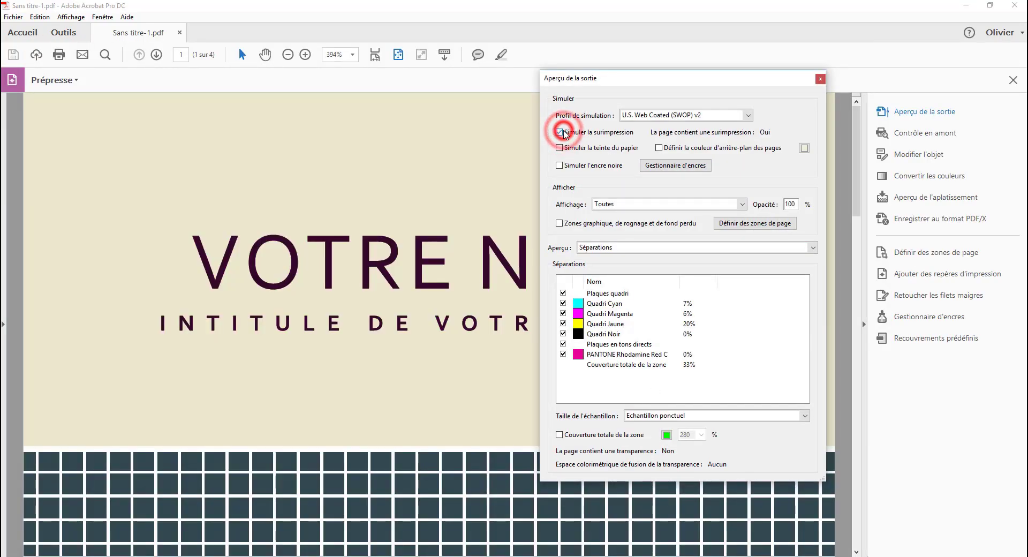
click(564, 134)
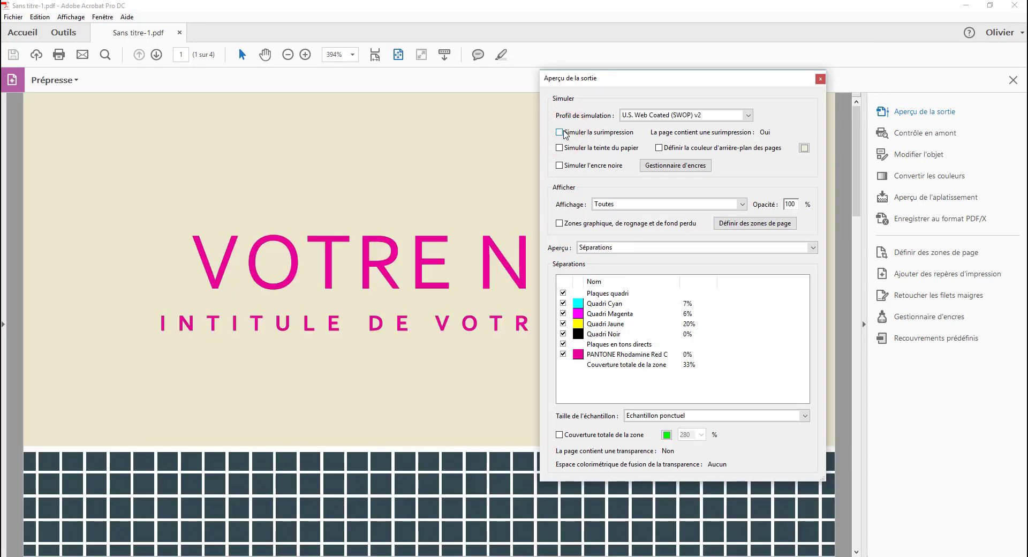
click(560, 131)
click(560, 131)
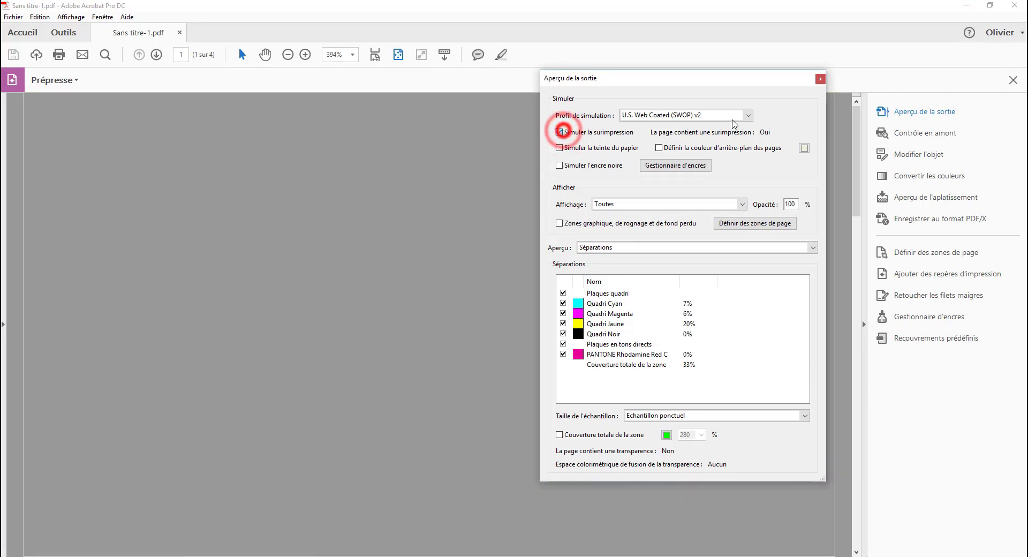
click(819, 80)
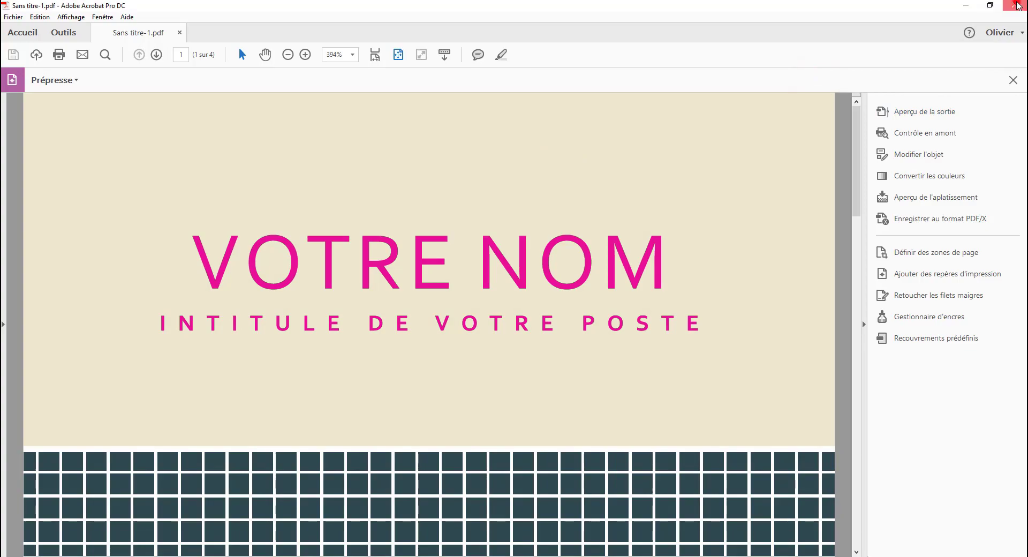
Close Acrobat to return to the card in InDesign, dismiss the Publish Online notice and leave nothing selected
click(1014, 5)
click(178, 348)
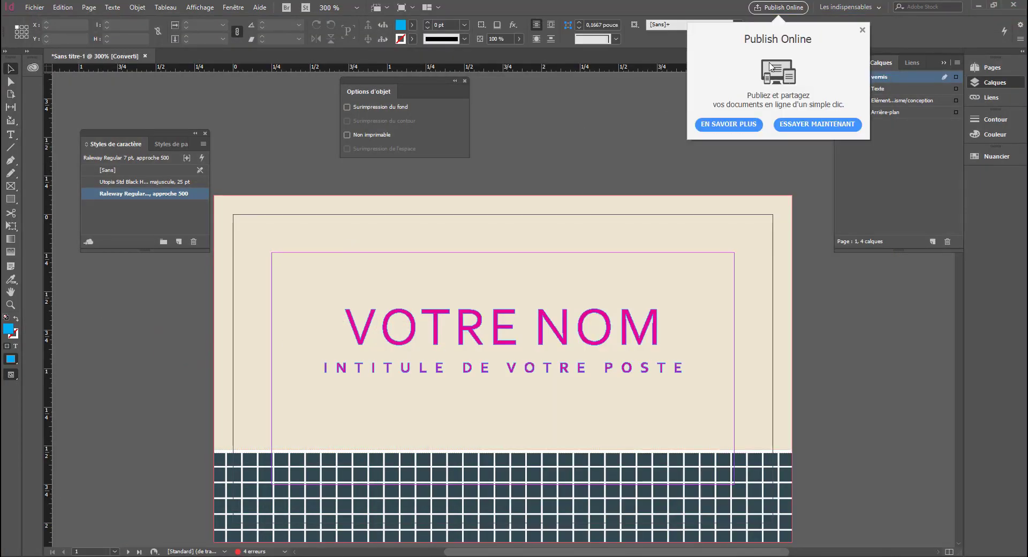
click(862, 29)
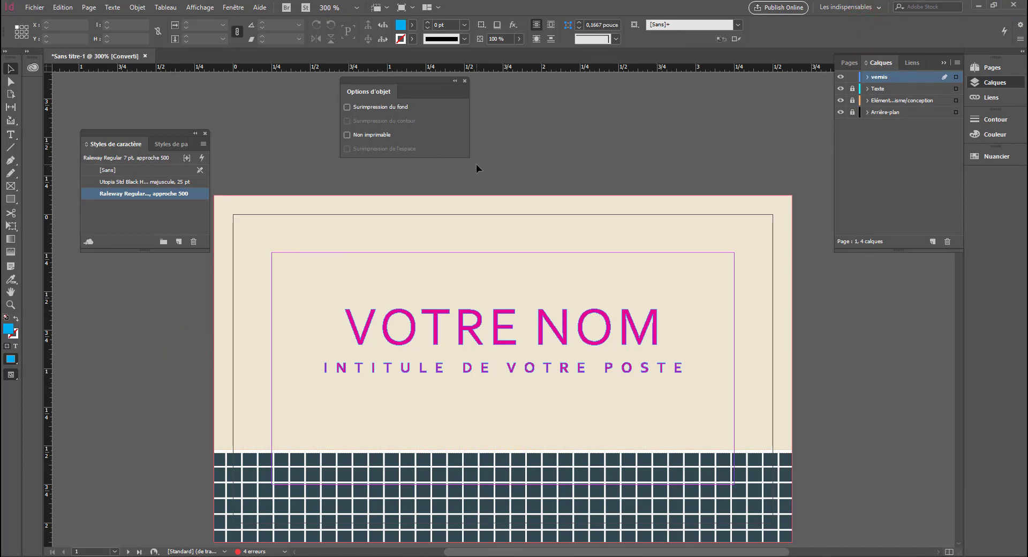
drag(714, 281, 280, 401)
click(103, 313)
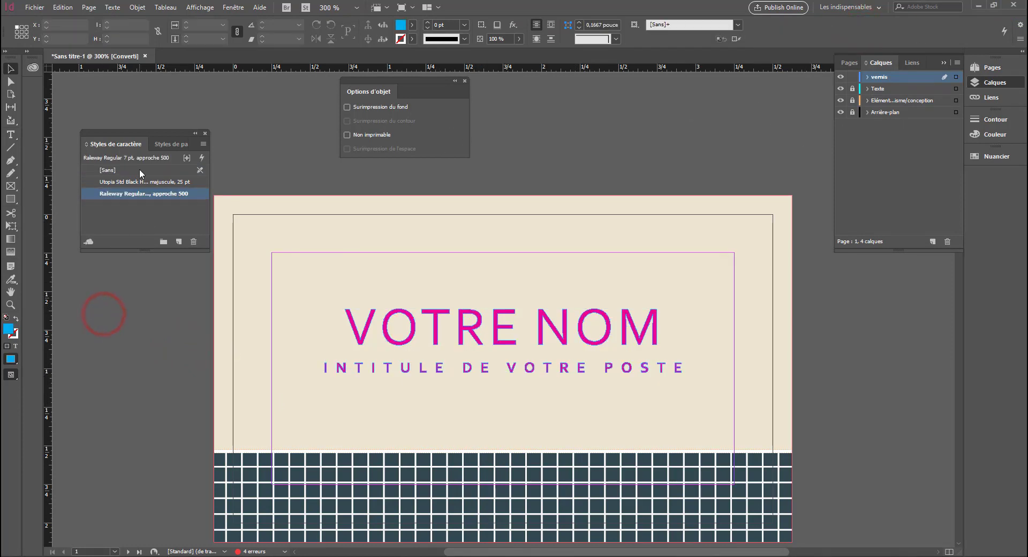